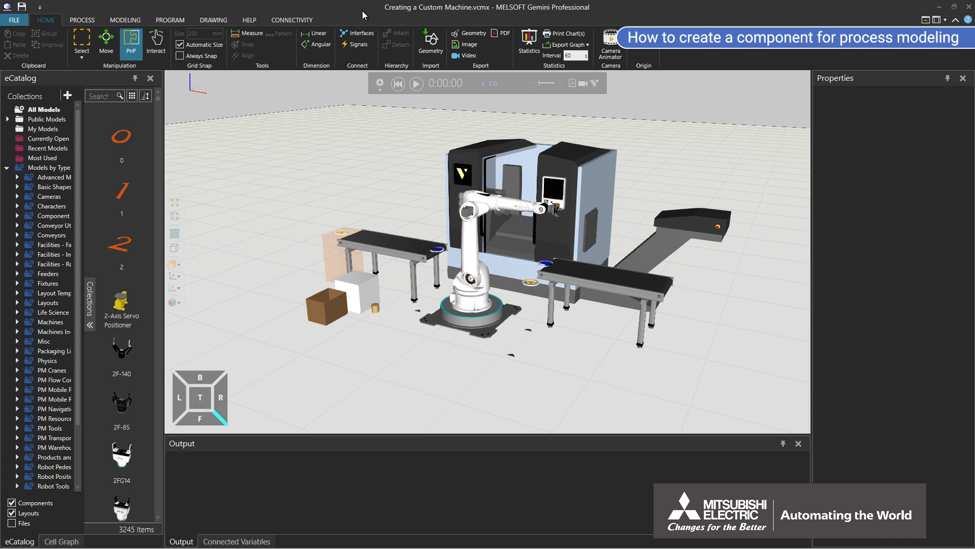
Import the MachineBody.SLDPRT geometry into the layout using the default import options.
{"action": "left_click", "coordinate": [431, 43]}
{"action": "left_click", "coordinate": [123, 95]}
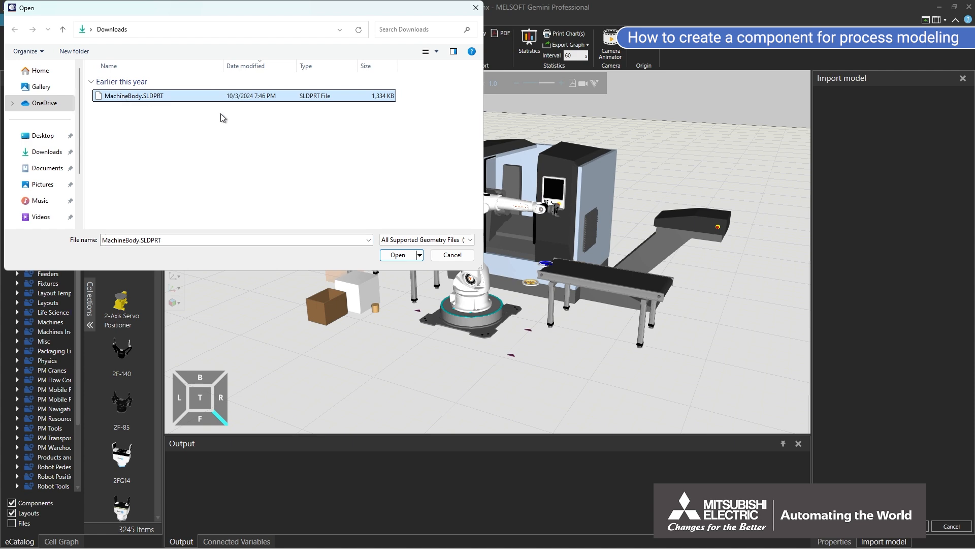
{"action": "left_click", "coordinate": [390, 256]}
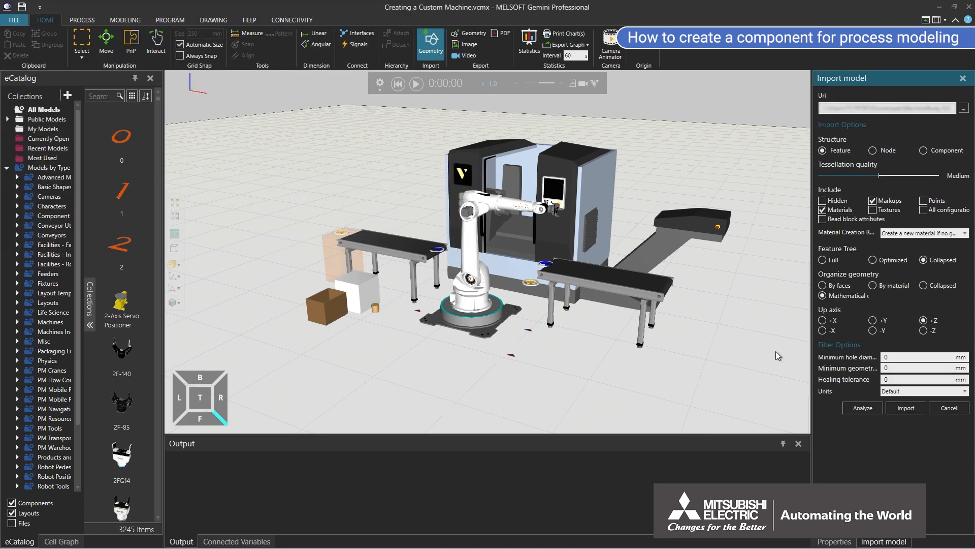
{"action": "left_click", "coordinate": [893, 406]}
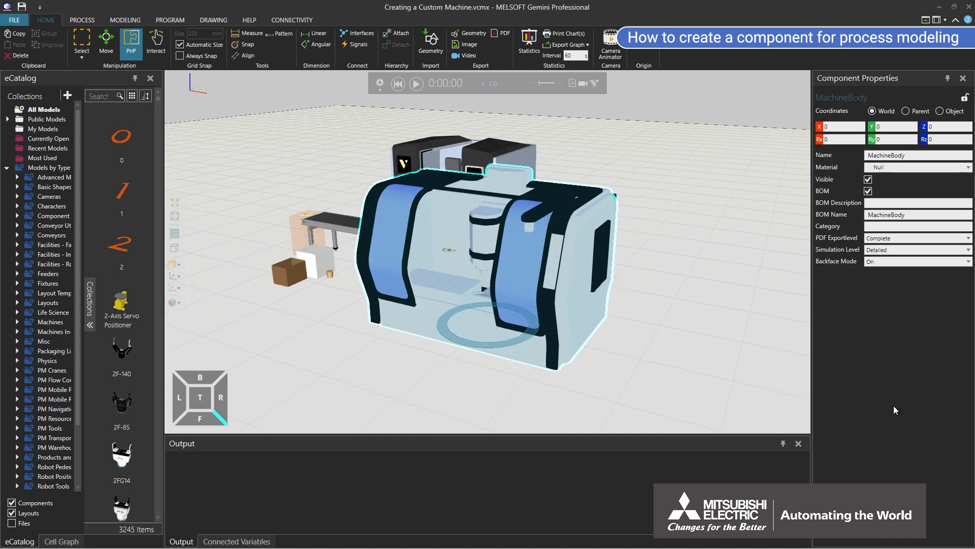
Move the imported machine body in the Modeling view to free floor beside the existing cell, at about X 2105, Y 2809.
{"action": "left_click", "coordinate": [125, 20]}
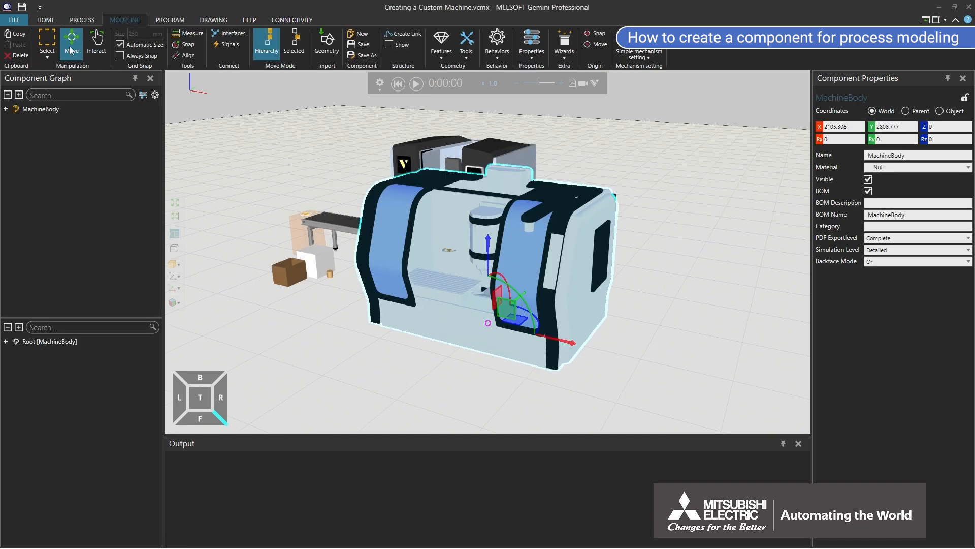
{"action": "left_click_drag", "start_coordinate": [564, 339], "coordinate": [745, 287]}
{"action": "scroll", "coordinate": [564, 299], "scroll_direction": "up", "scroll_amount": 5}
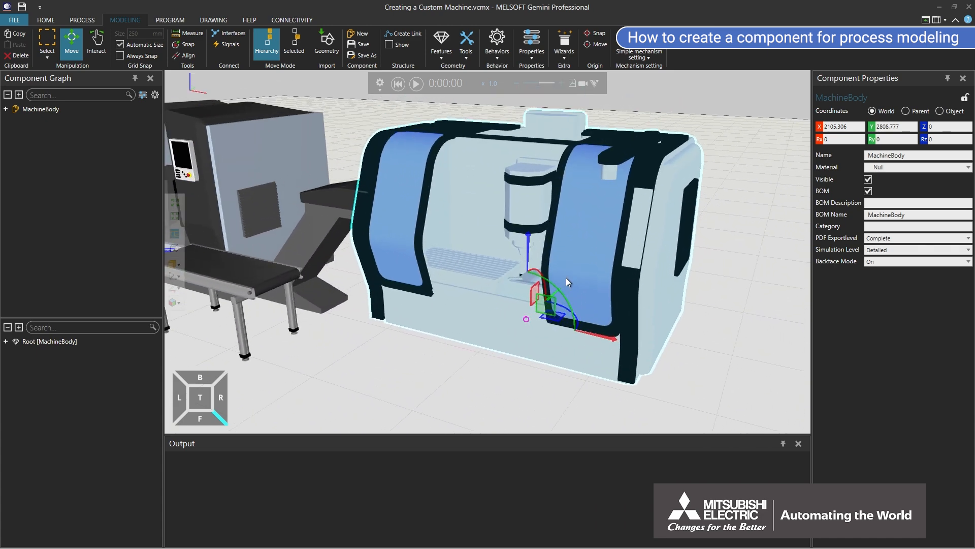
Explode the machine body's Collapsed_0 geometry feature into separate features.
{"action": "double_click", "coordinate": [23, 344]}
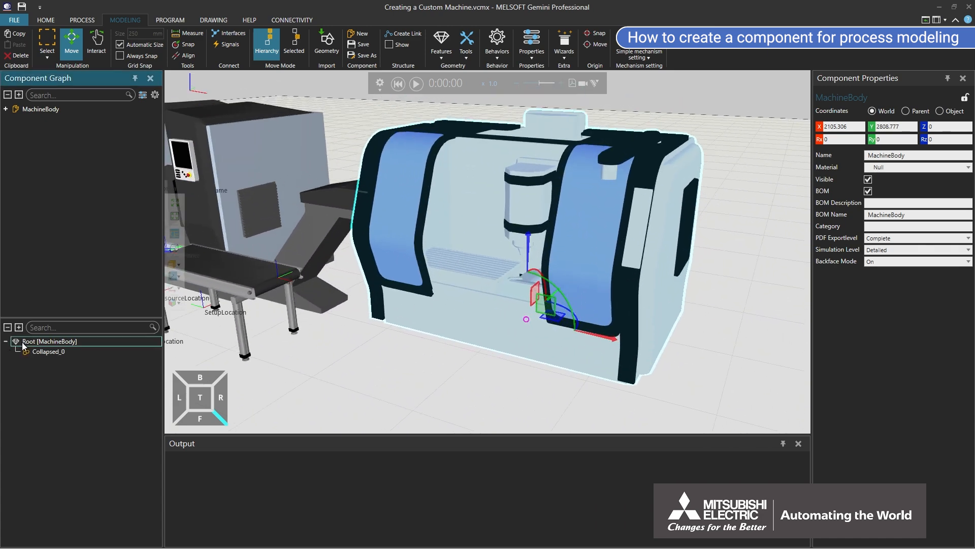
{"action": "right_click", "coordinate": [36, 350]}
{"action": "left_click", "coordinate": [74, 257]}
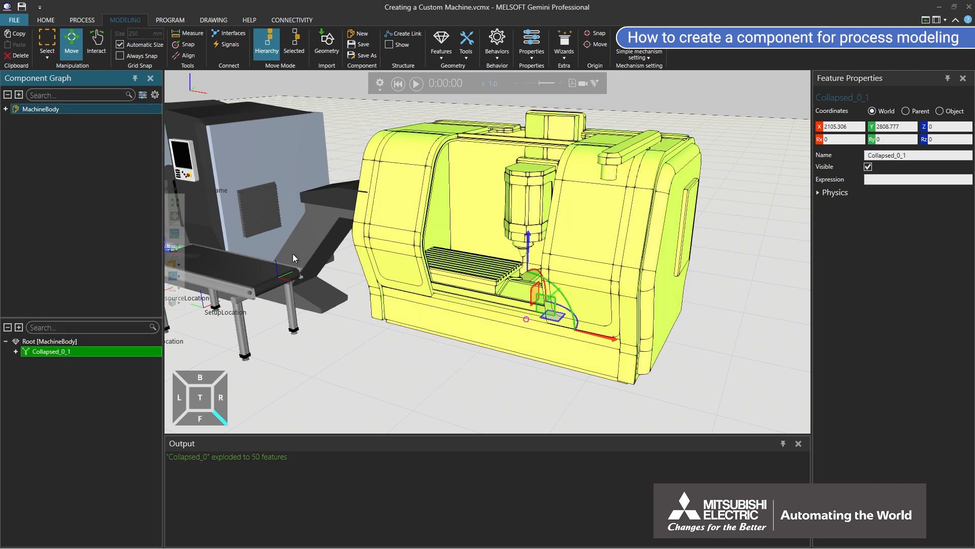
Extract the left door's blue panel and its black frame together into a new link.
{"action": "left_click", "coordinate": [392, 208]}
{"action": "left_click", "coordinate": [424, 215], "text": "ctrl"}
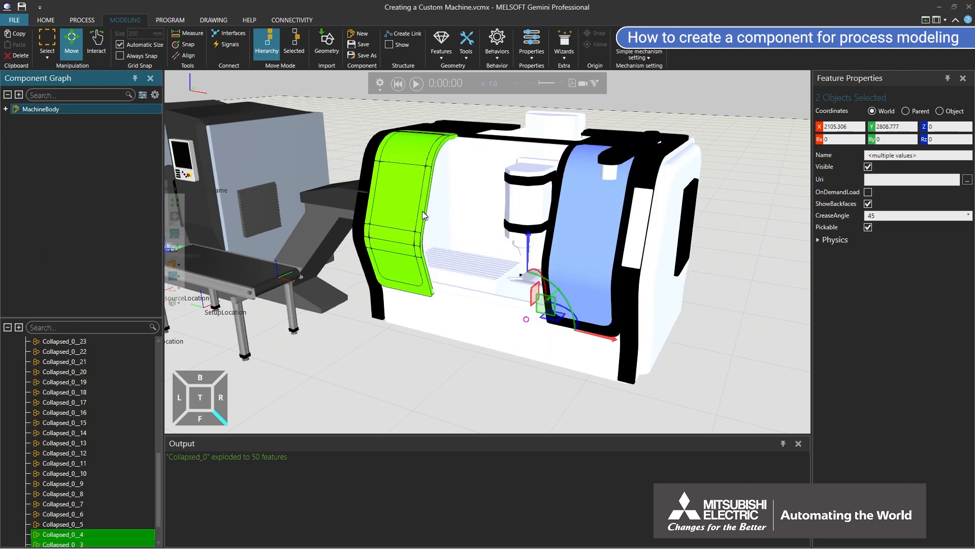
{"action": "right_click", "coordinate": [423, 211]}
{"action": "mouse_move", "coordinate": [457, 303]}
{"action": "left_click", "coordinate": [555, 317]}
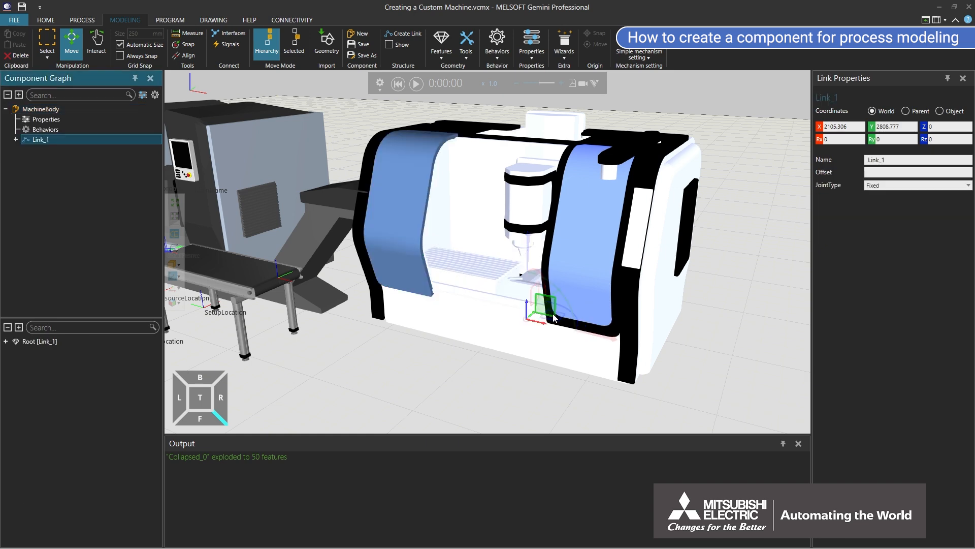
Extract the right door's blue panel and its black frame together into a second link.
{"action": "left_click", "coordinate": [580, 230]}
{"action": "left_click", "coordinate": [555, 233], "text": "ctrl"}
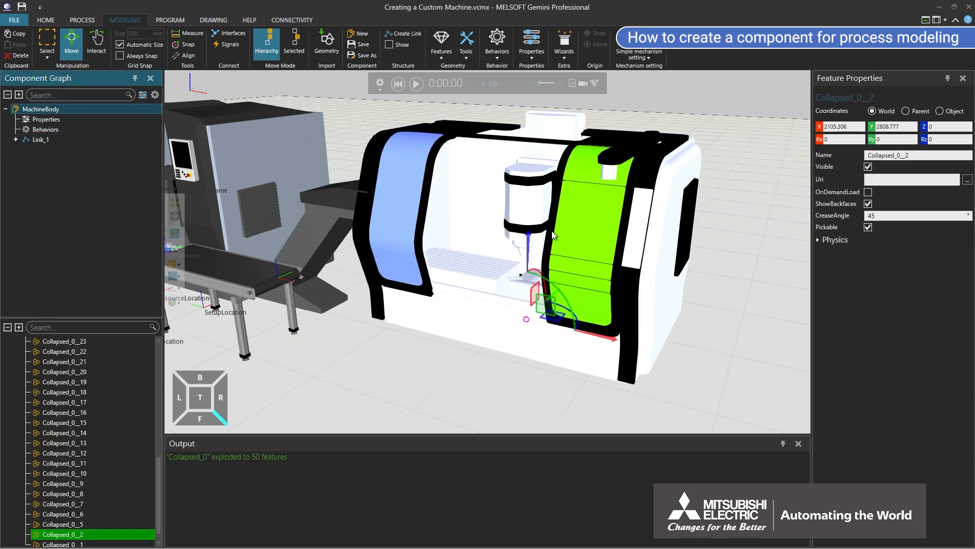
{"action": "right_click", "coordinate": [553, 232]}
{"action": "mouse_move", "coordinate": [609, 324]}
{"action": "left_click", "coordinate": [678, 337]}
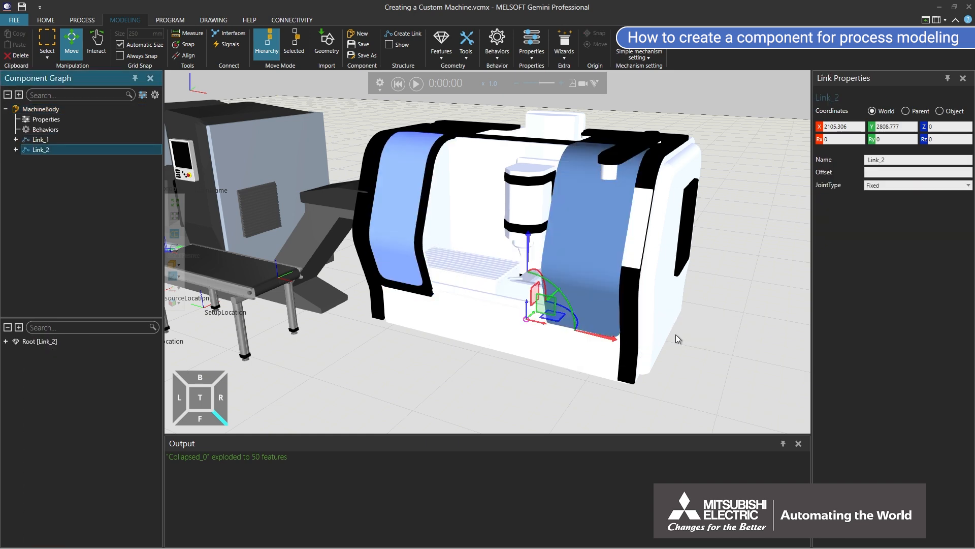
Give the left door's link a Translational joint along +X named Door, with a new servo controller.
{"action": "left_click", "coordinate": [53, 141]}
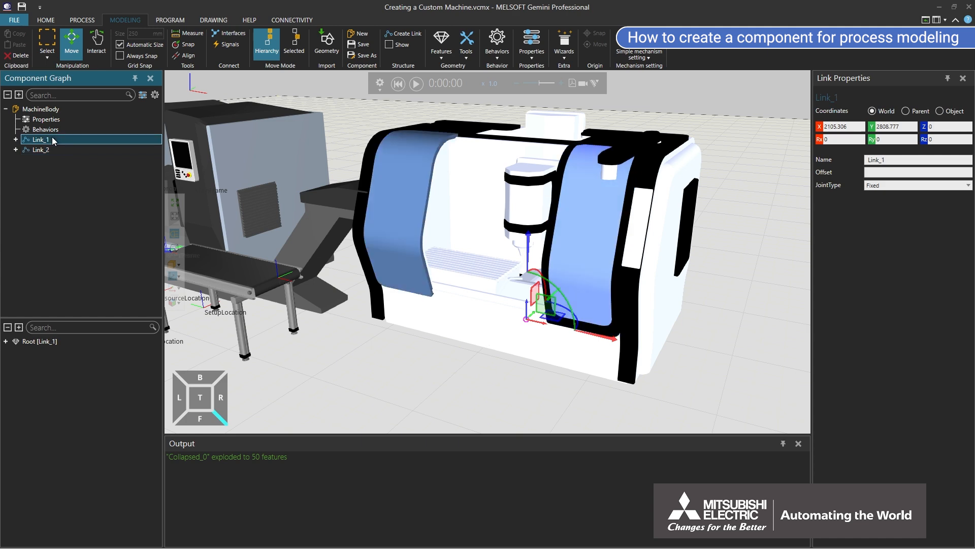
{"action": "left_click", "coordinate": [887, 187]}
{"action": "left_click", "coordinate": [890, 218]}
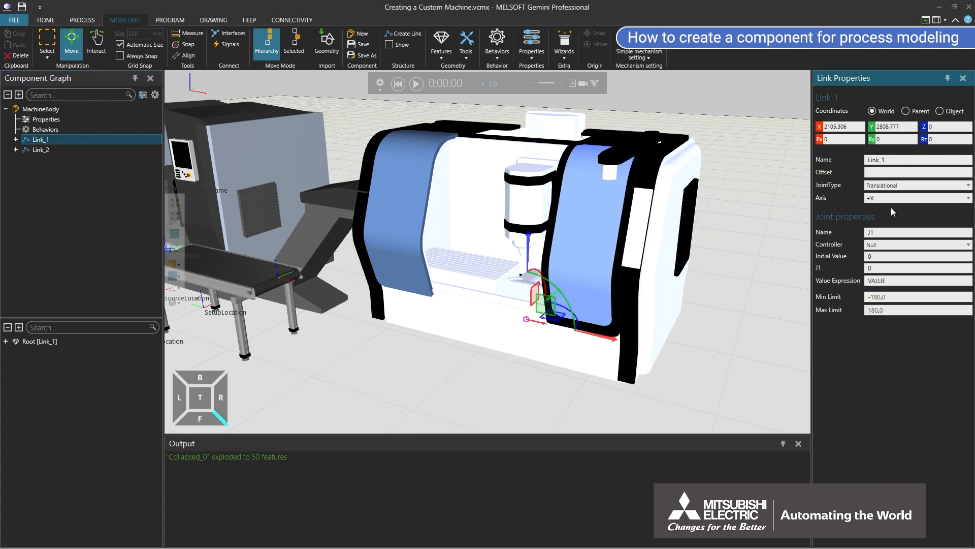
{"action": "left_click", "coordinate": [886, 231]}
{"action": "type", "text": "Door"}
{"action": "key", "text": "Return"}
{"action": "left_click", "coordinate": [900, 244]}
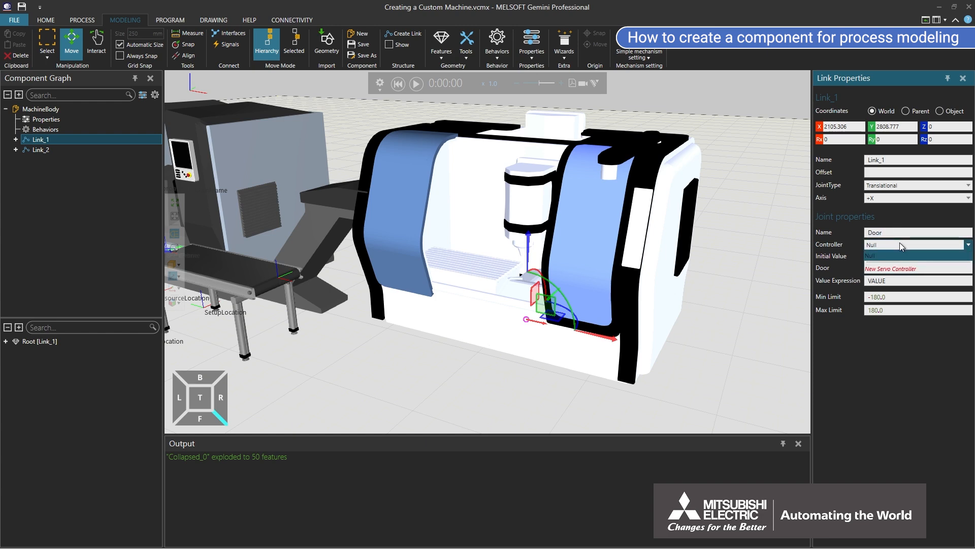
{"action": "left_click", "coordinate": [908, 268]}
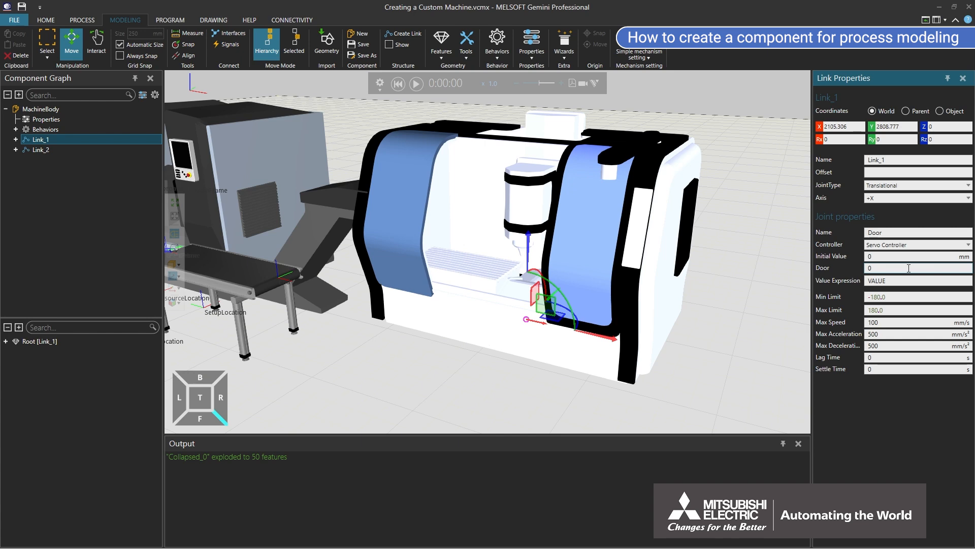
Set the Door joint's minimum limit to 0 and its maximum limit to 55.
{"action": "left_click", "coordinate": [894, 296]}
{"action": "type", "text": "0"}
{"action": "key", "text": "Tab"}
{"action": "type", "text": "55"}
Make the right door's link a Translational Follower along -X driven by Door, and test the door movement interactively.
{"action": "left_click", "coordinate": [60, 149]}
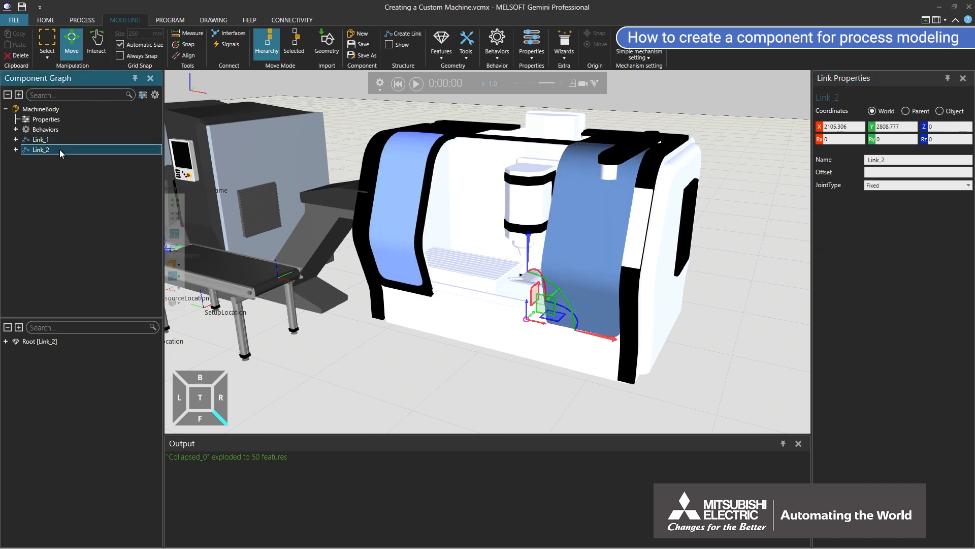
{"action": "left_click", "coordinate": [903, 183]}
{"action": "left_click", "coordinate": [907, 239]}
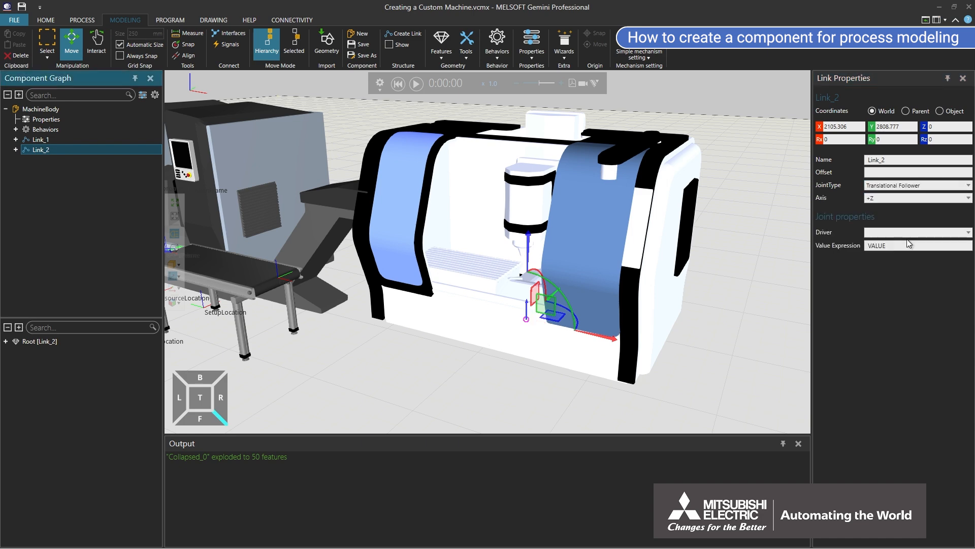
{"action": "left_click", "coordinate": [907, 200]}
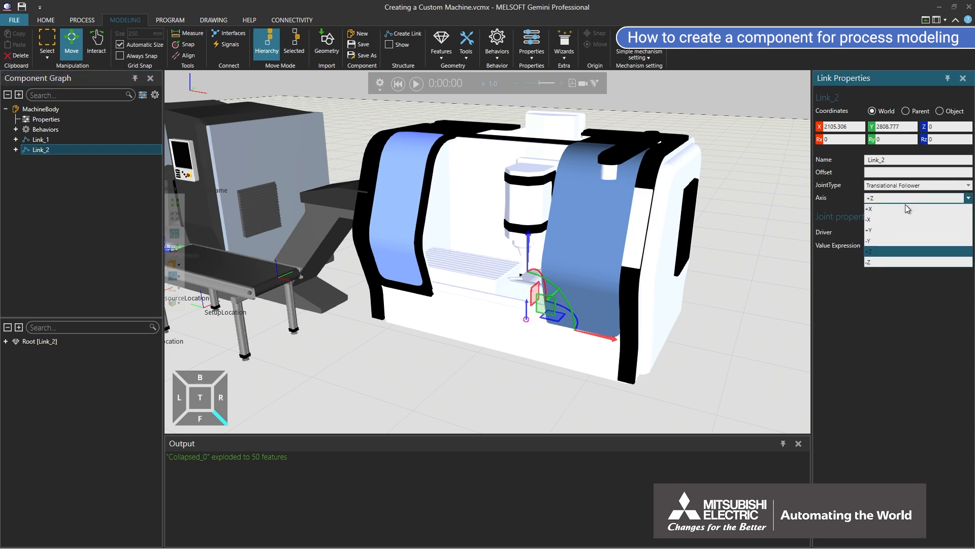
{"action": "left_click", "coordinate": [905, 219]}
{"action": "left_click", "coordinate": [905, 232]}
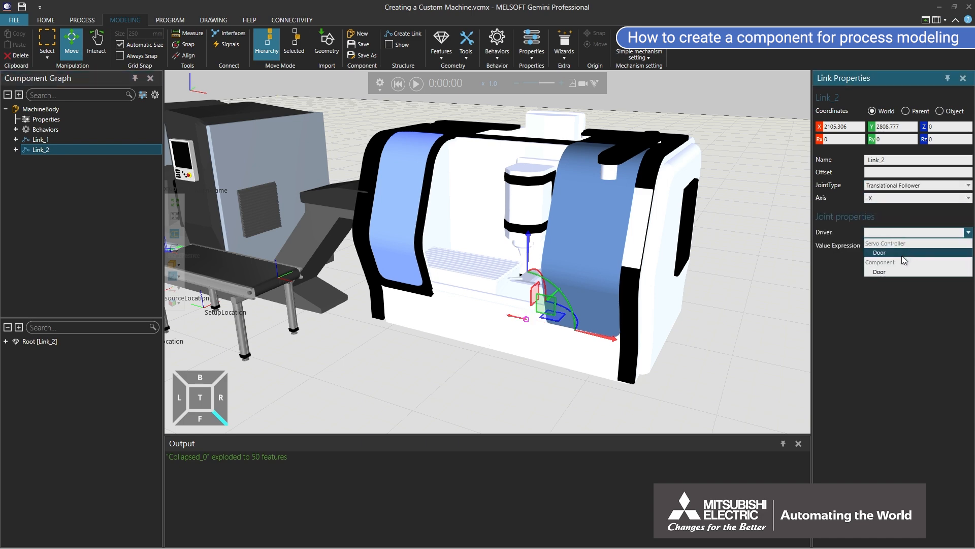
{"action": "left_click", "coordinate": [901, 255]}
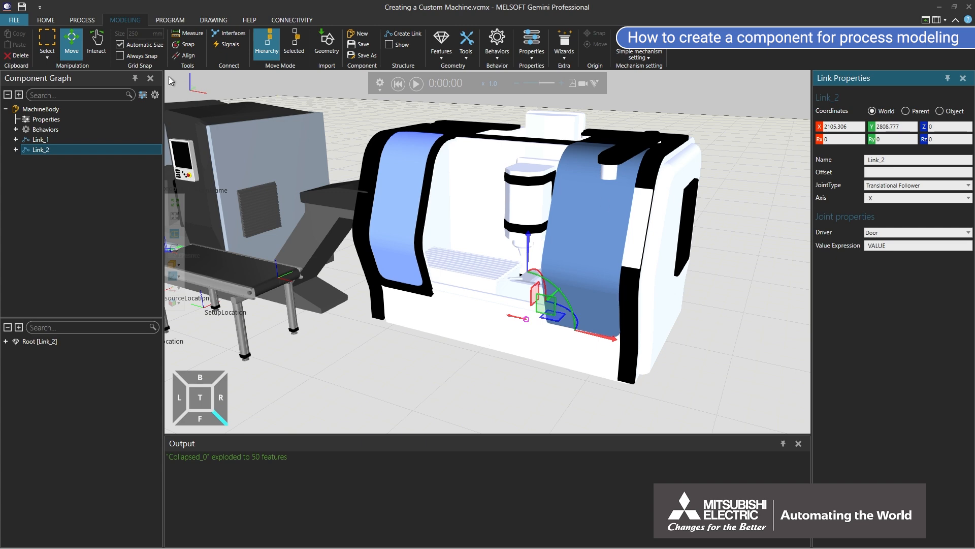
{"action": "left_click", "coordinate": [99, 44]}
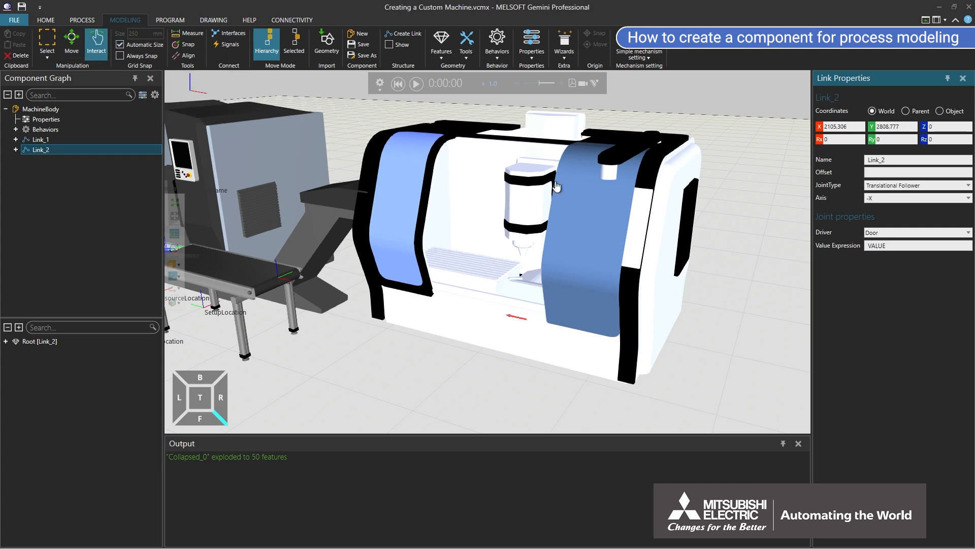
{"action": "left_click_drag", "start_coordinate": [587, 218], "coordinate": [608, 224]}
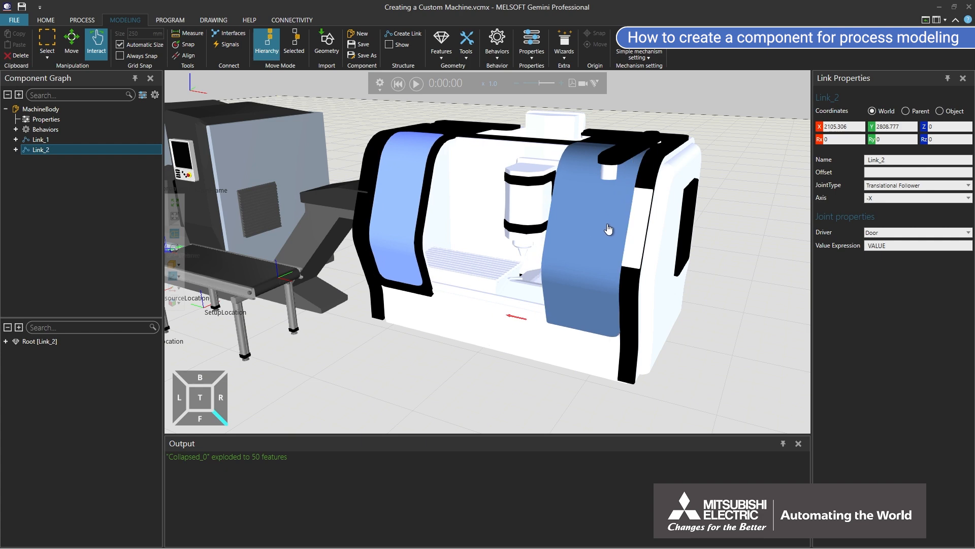
Assign the light_orange material to the machine's slotted table, spindle head and overhanging arm.
{"action": "left_click", "coordinate": [471, 50]}
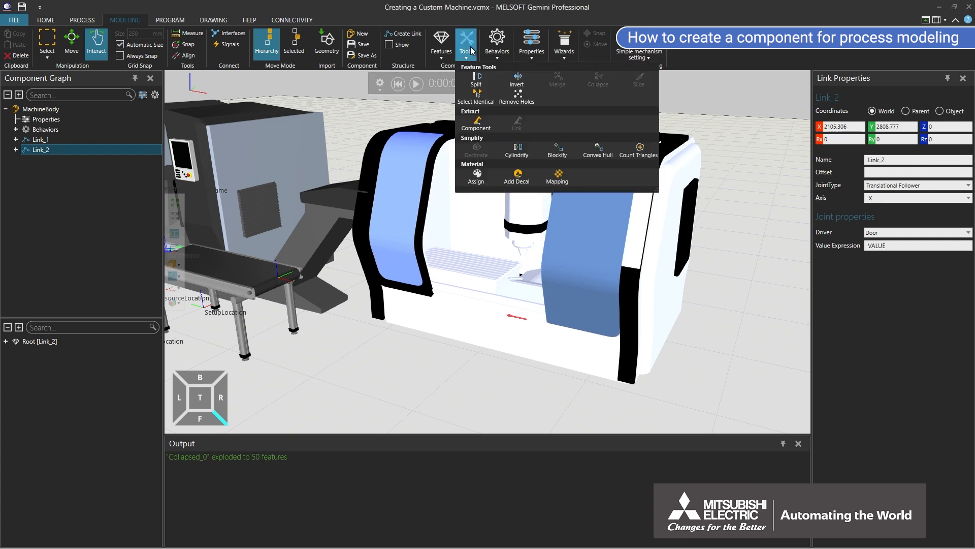
{"action": "left_click", "coordinate": [477, 176]}
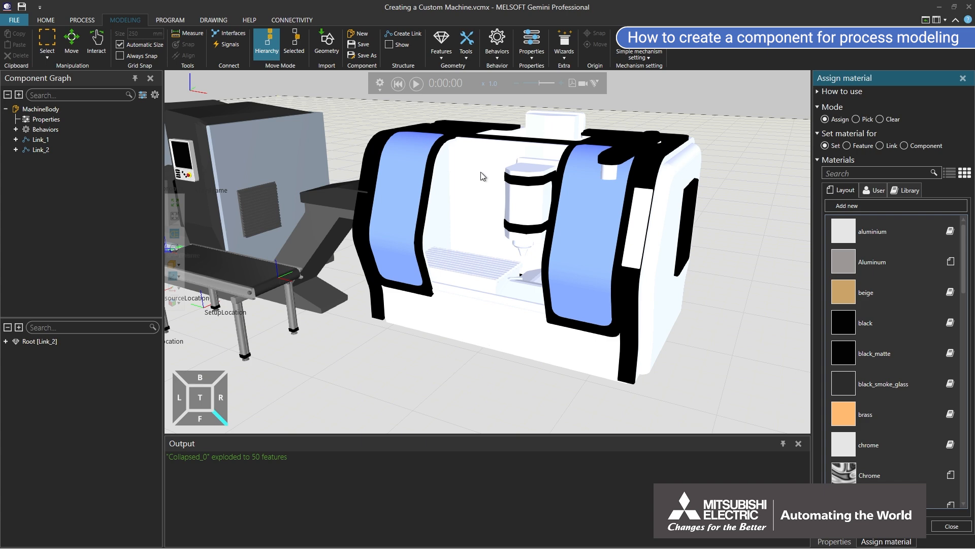
{"action": "left_click", "coordinate": [833, 172]}
{"action": "type", "text": "light_ora"}
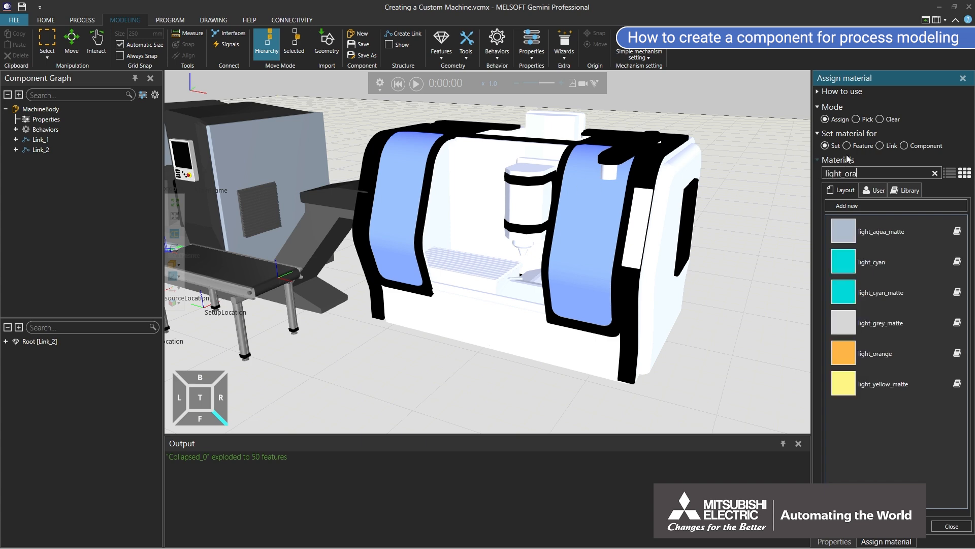
{"action": "type", "text": "nge"}
{"action": "left_click", "coordinate": [846, 230]}
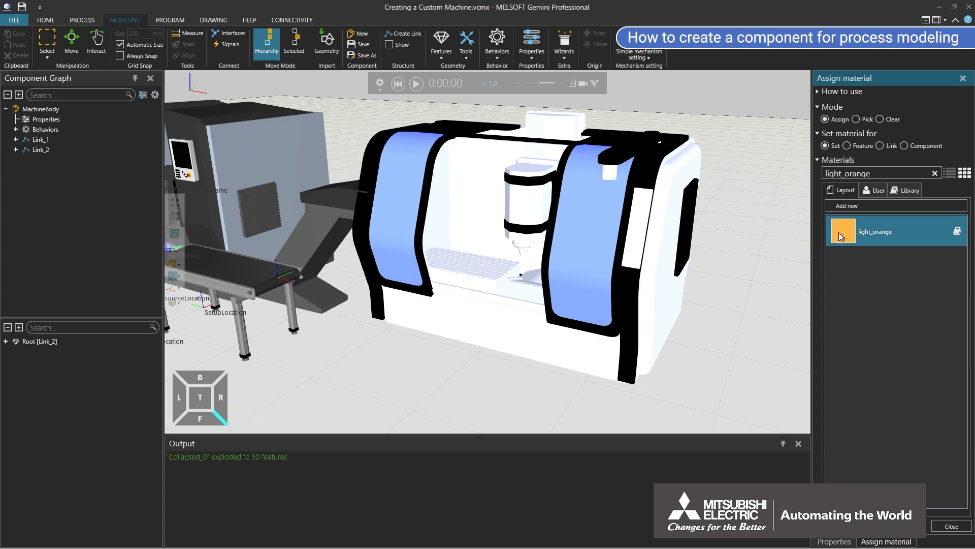
{"action": "left_click", "coordinate": [491, 264]}
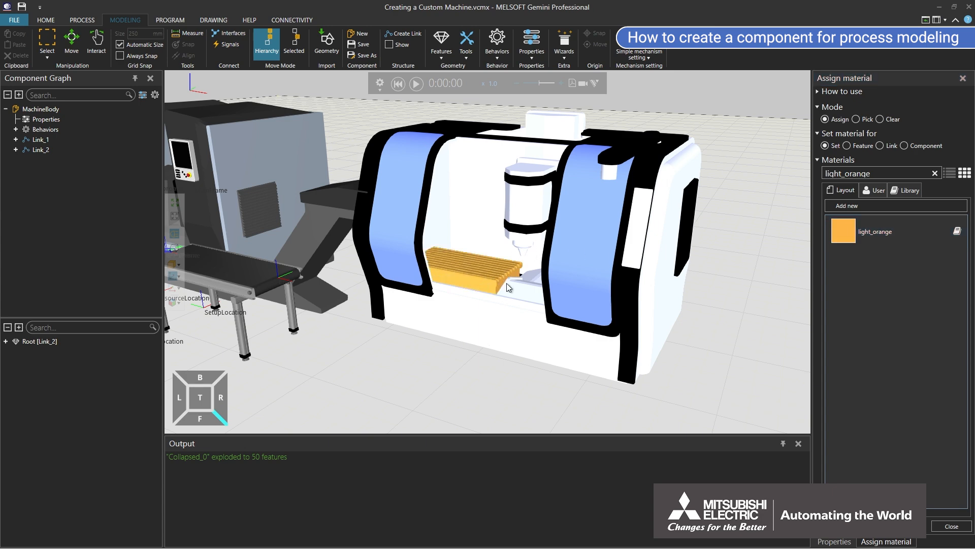
{"action": "left_click", "coordinate": [533, 216]}
{"action": "left_click", "coordinate": [618, 162]}
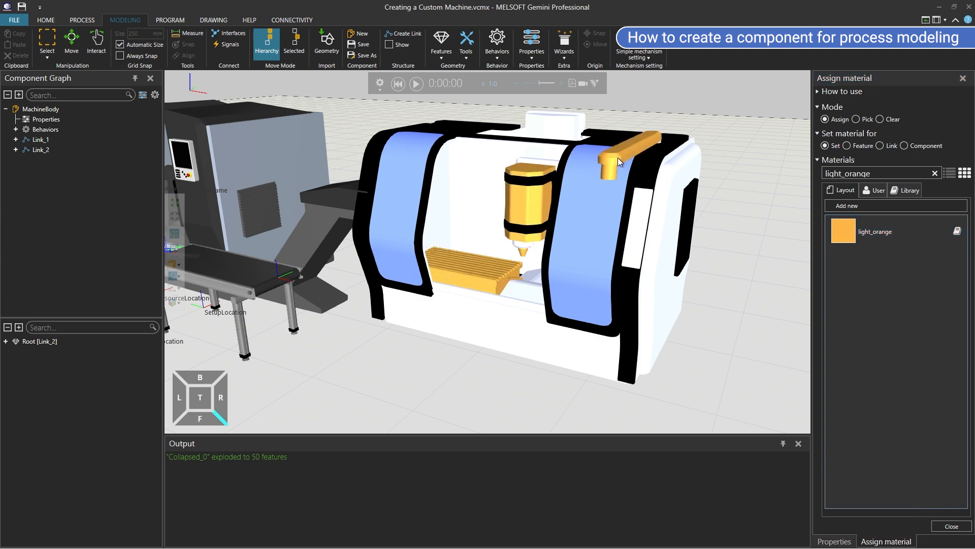
{"action": "left_click", "coordinate": [946, 526]}
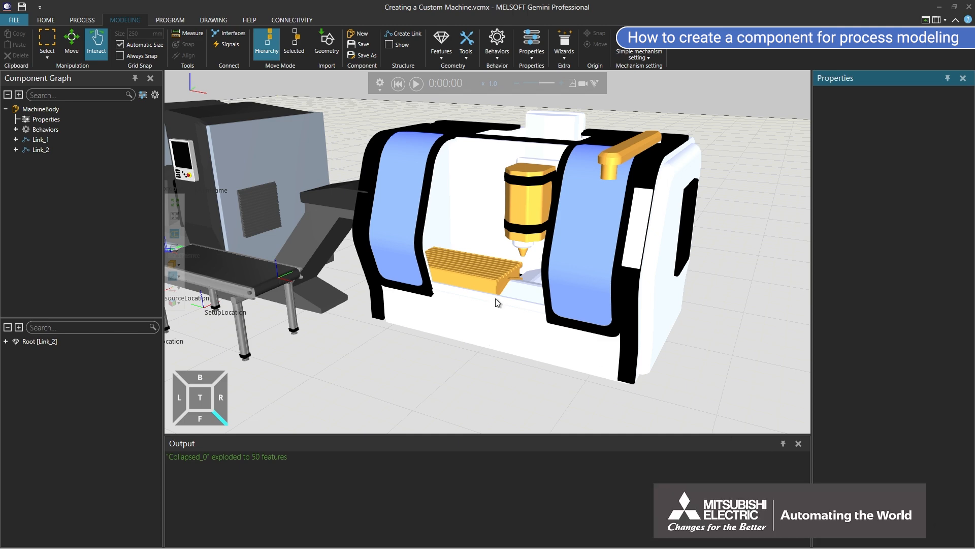
Move the slotted table's three features along X to about 2637, placing the table beneath the spindle.
{"action": "left_click", "coordinate": [72, 44]}
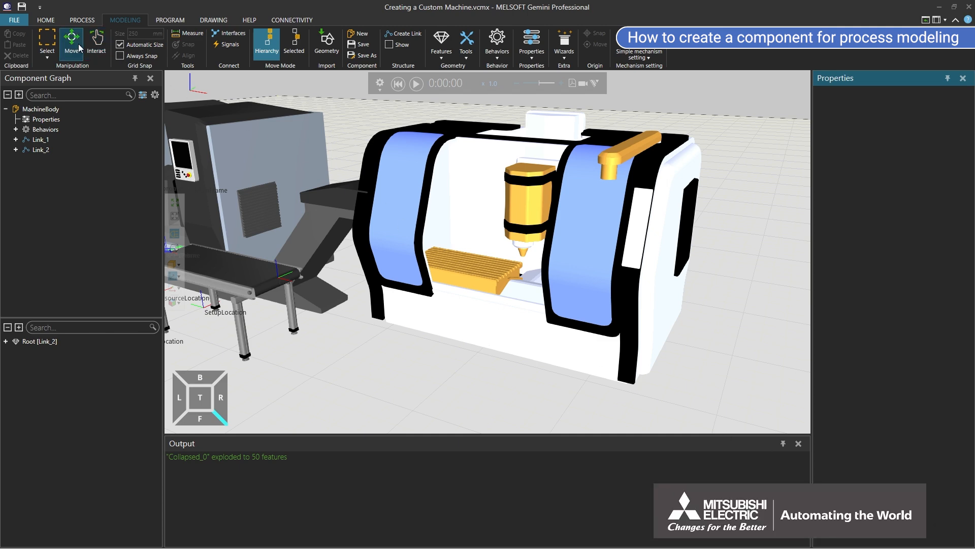
{"action": "right_click_drag", "start_coordinate": [463, 300], "coordinate": [480, 309]}
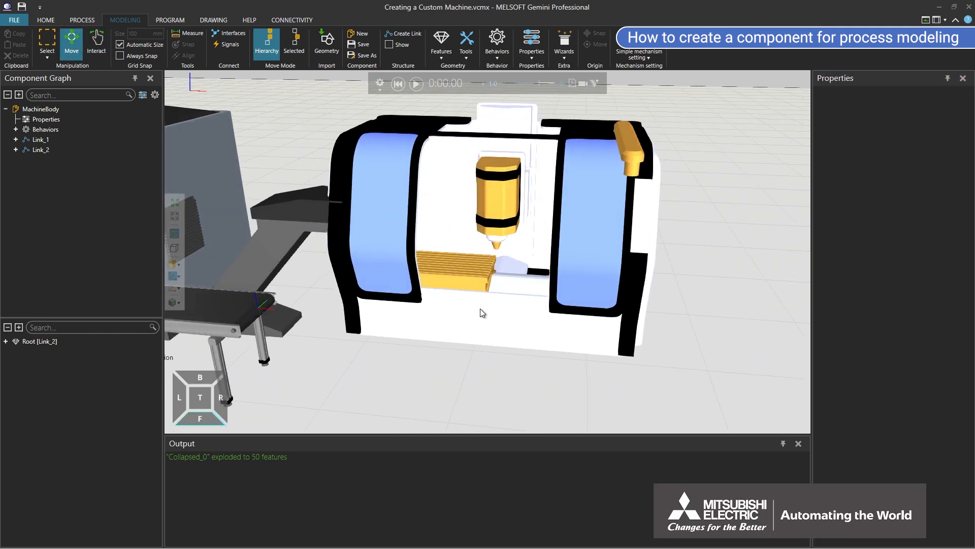
{"action": "left_click", "coordinate": [481, 266]}
{"action": "left_click", "coordinate": [483, 285], "text": "ctrl"}
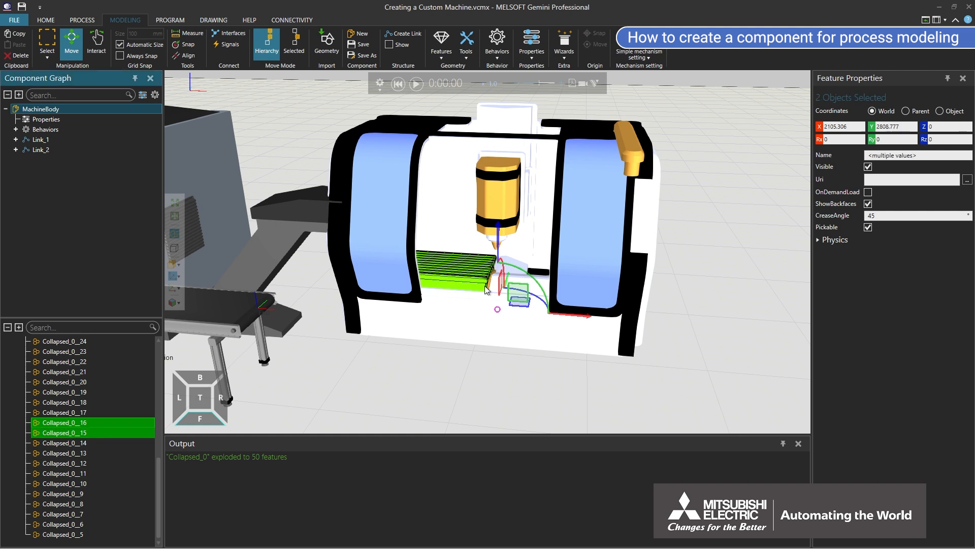
{"action": "left_click", "coordinate": [489, 286], "text": "ctrl"}
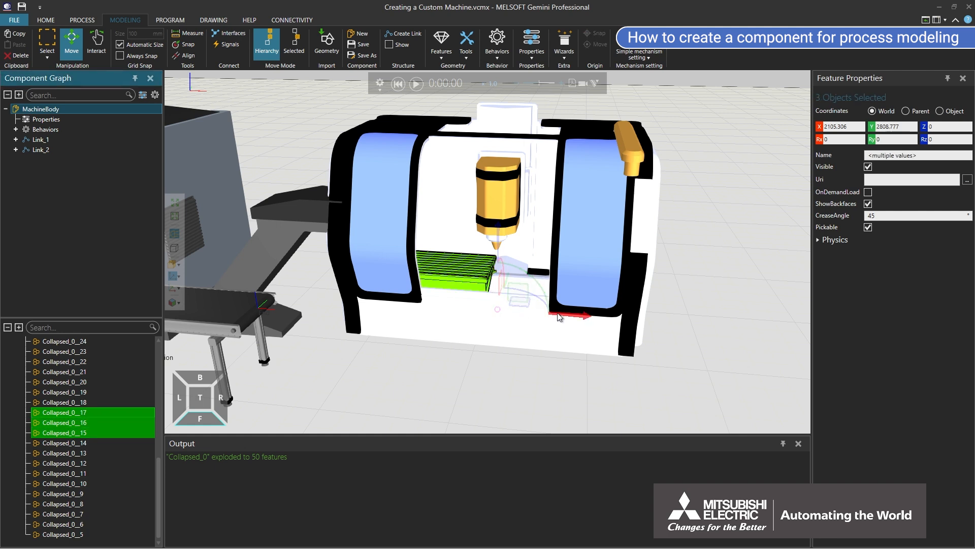
{"action": "left_click_drag", "start_coordinate": [558, 315], "coordinate": [615, 319]}
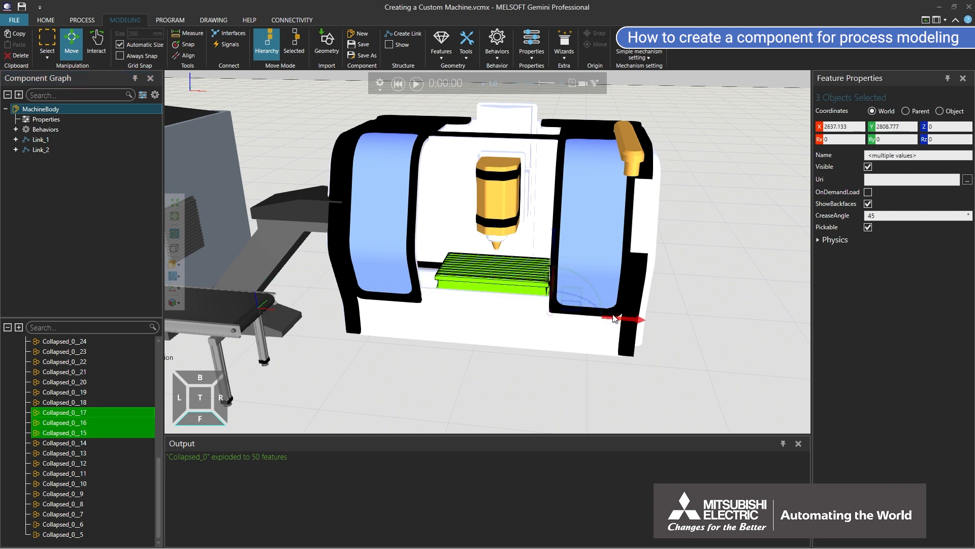
Add a frame to MachineBody in front of the machine at world Y about 1484, rotated 90 degrees about Z.
{"action": "left_click", "coordinate": [54, 111]}
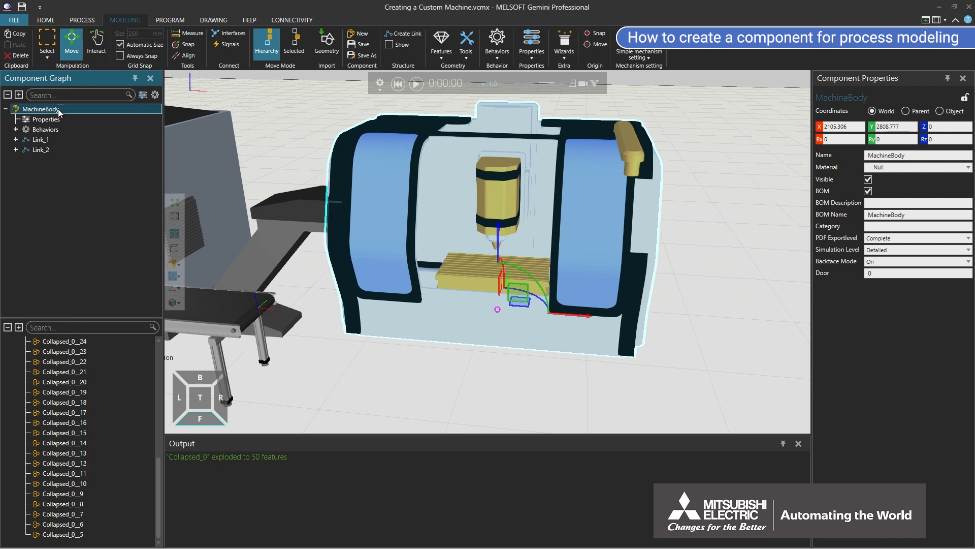
{"action": "left_click", "coordinate": [442, 48]}
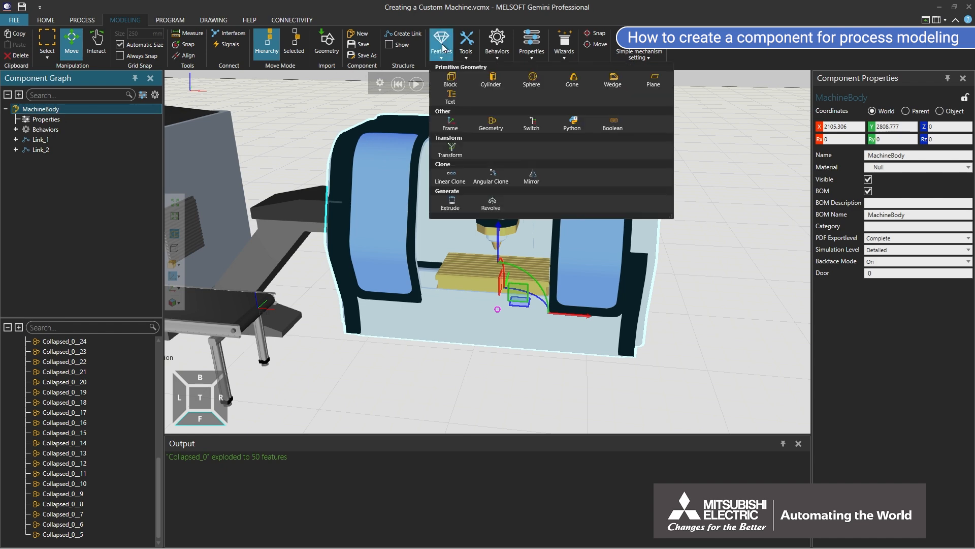
{"action": "left_click", "coordinate": [443, 123]}
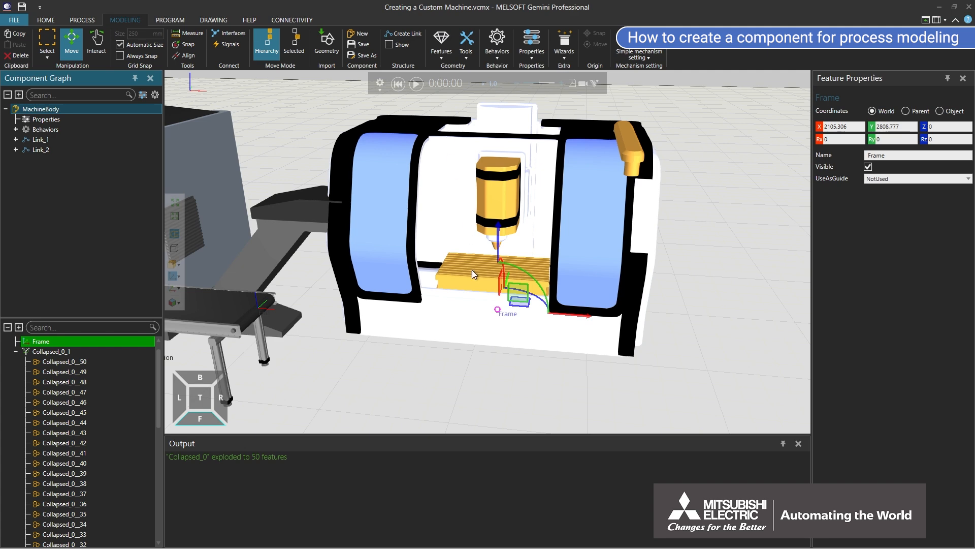
{"action": "right_click_drag", "start_coordinate": [472, 270], "coordinate": [467, 278]}
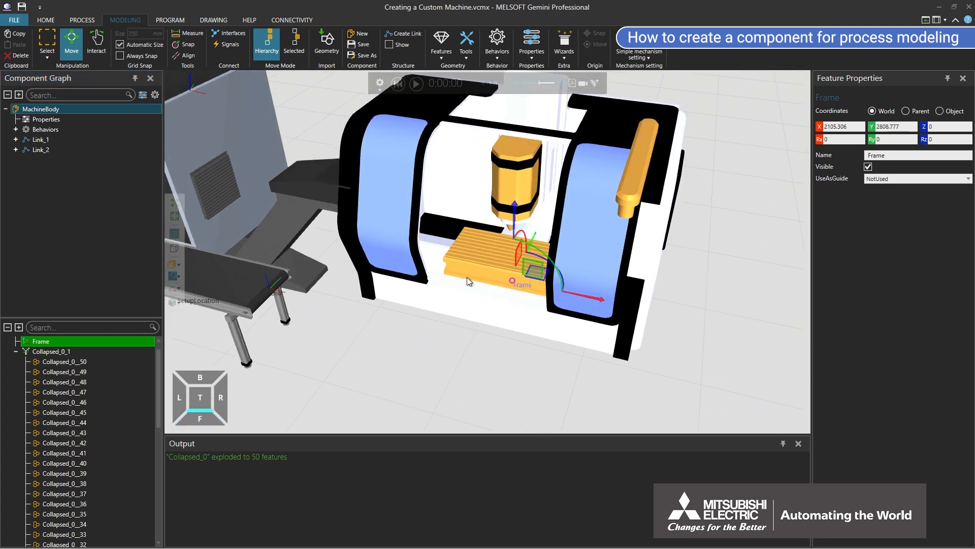
{"action": "left_click_drag", "start_coordinate": [533, 239], "coordinate": [493, 307]}
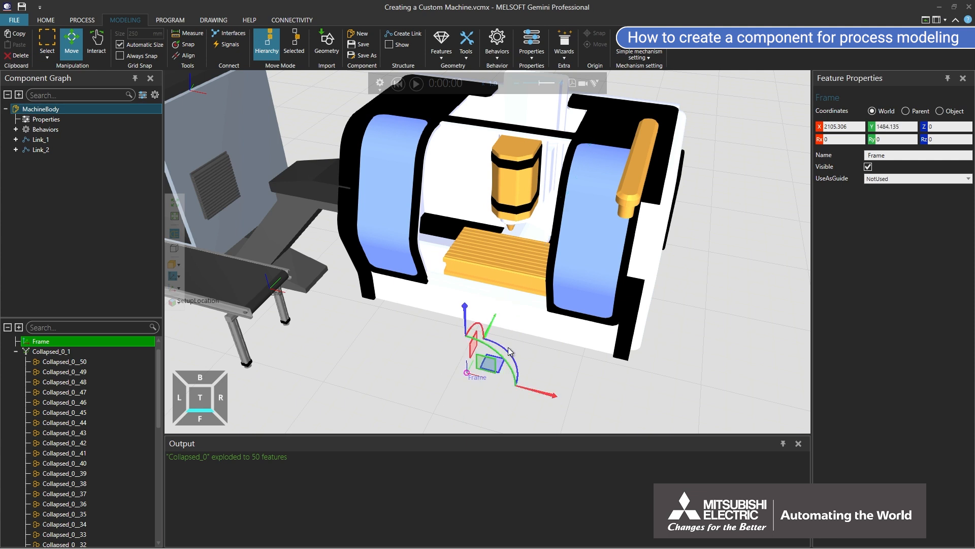
{"action": "left_click_drag", "start_coordinate": [509, 348], "coordinate": [424, 326]}
Rename the new frame as ResourceLocation and switch the coordinate display to Object.
{"action": "left_click", "coordinate": [891, 155]}
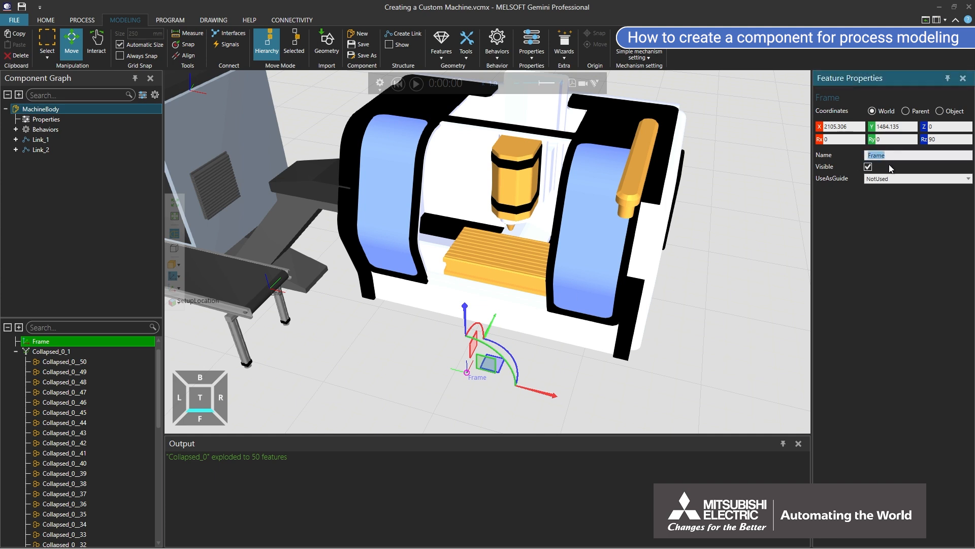
{"action": "type", "text": "ResourceLocation"}
{"action": "key", "text": "Return"}
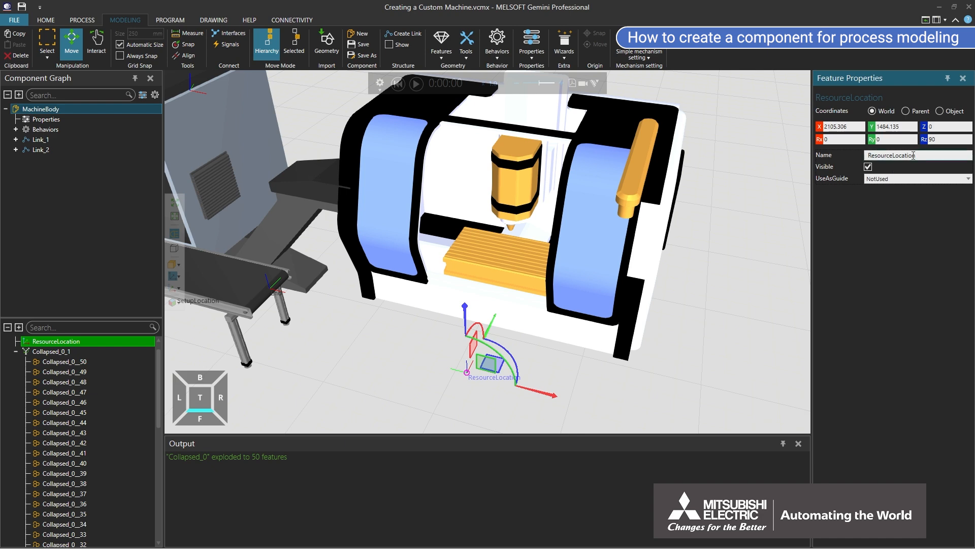
{"action": "left_click", "coordinate": [941, 110]}
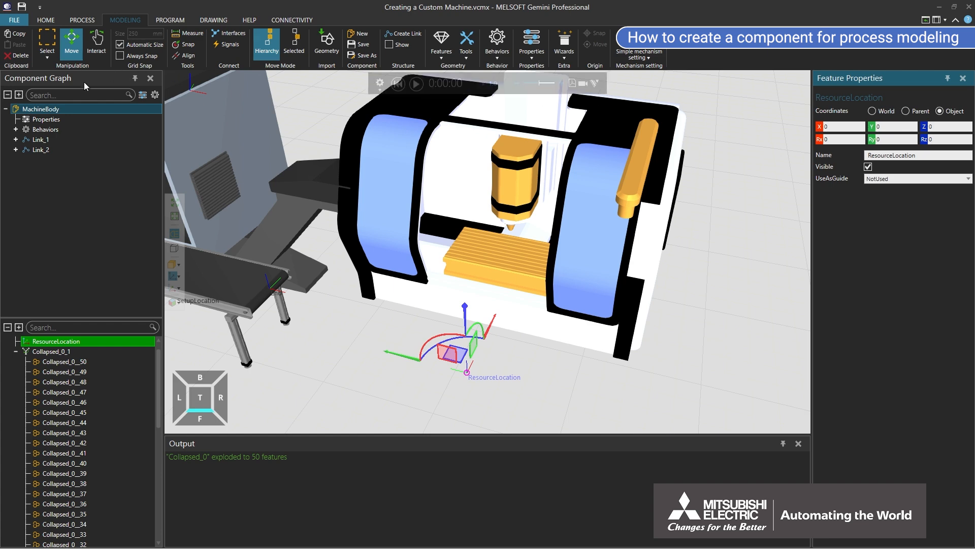
Add a second frame to MachineBody and name it ProcessLocation.
{"action": "left_click", "coordinate": [44, 109]}
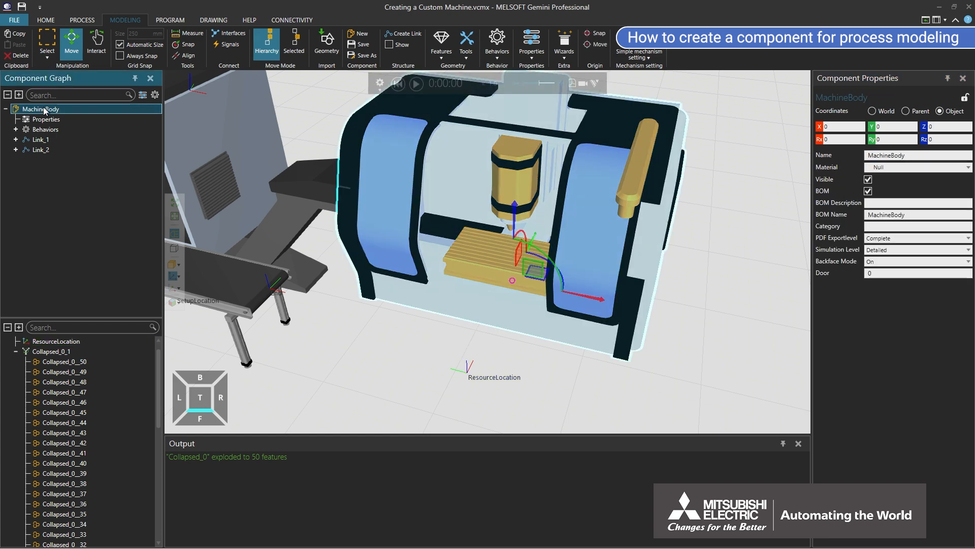
{"action": "left_click", "coordinate": [440, 45]}
{"action": "left_click", "coordinate": [455, 123]}
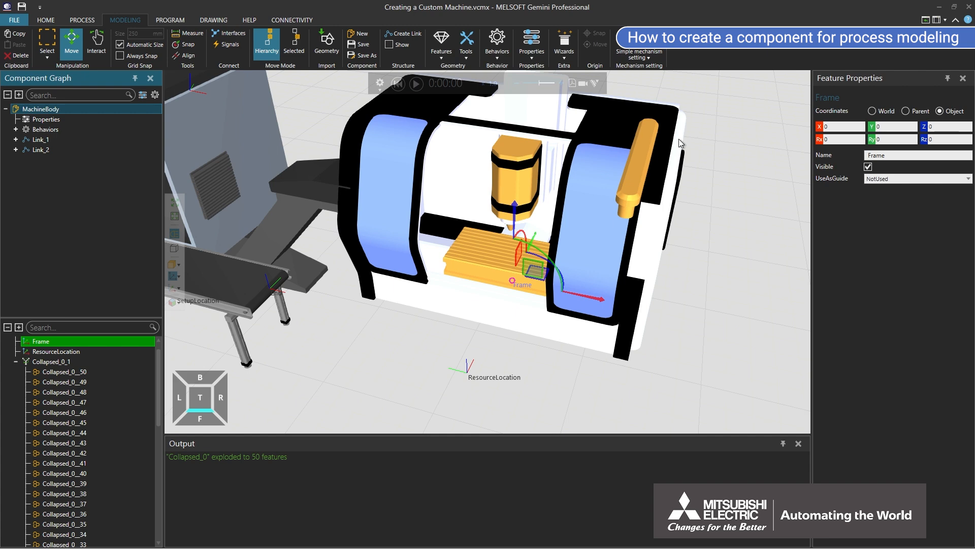
{"action": "left_click", "coordinate": [898, 156]}
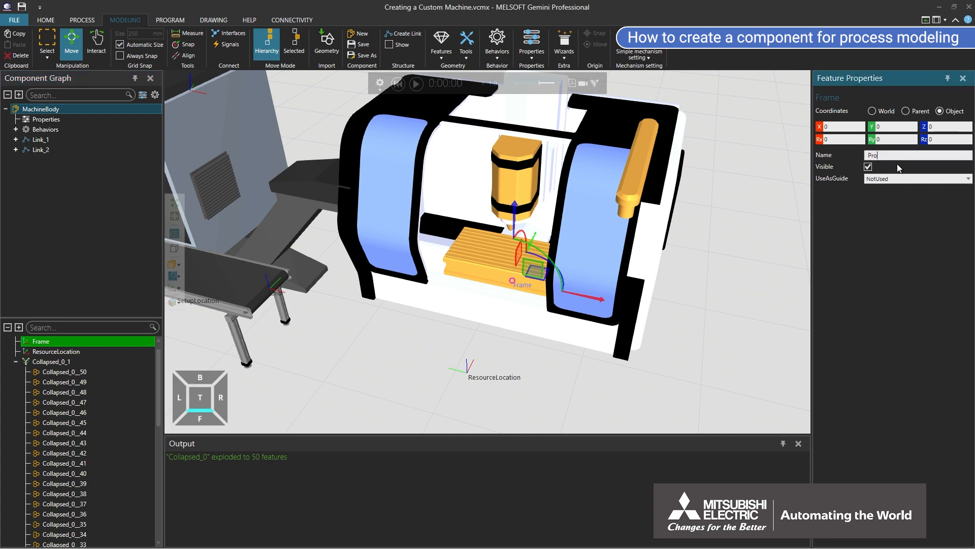
{"action": "key", "text": "Return"}
Place ProcessLocation on the slotted table's top surface beneath the spindle, at Z 650, and set its Rz rotation to 90.
{"action": "scroll", "coordinate": [499, 265], "scroll_direction": "up", "scroll_amount": 6}
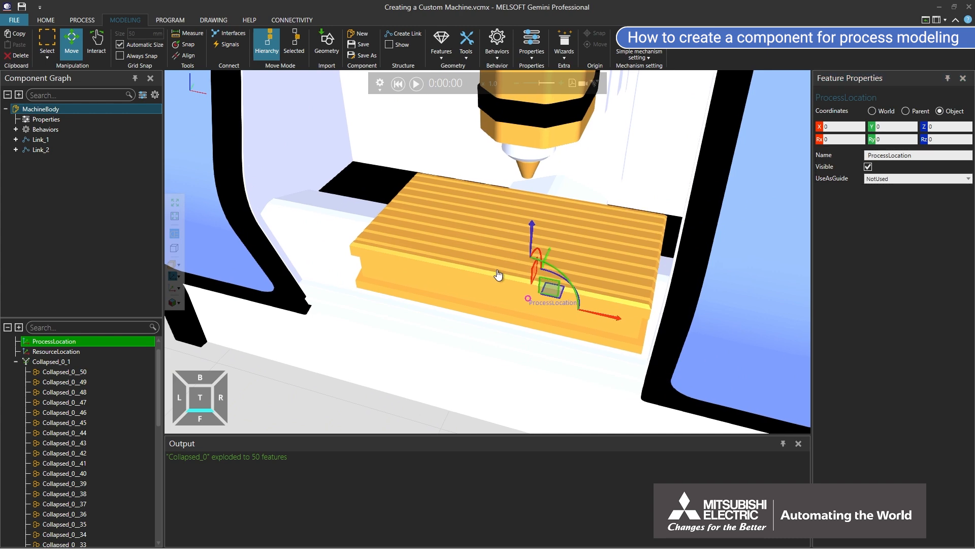
{"action": "middle_click_drag", "start_coordinate": [498, 270], "coordinate": [481, 286]}
{"action": "right_click_drag", "start_coordinate": [482, 285], "coordinate": [481, 290]}
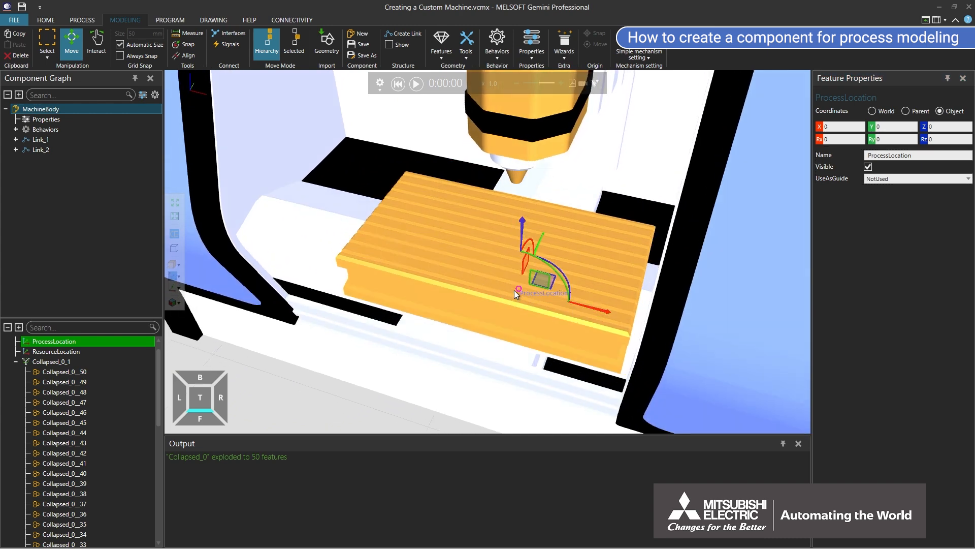
{"action": "left_click_drag", "start_coordinate": [514, 290], "coordinate": [495, 251]}
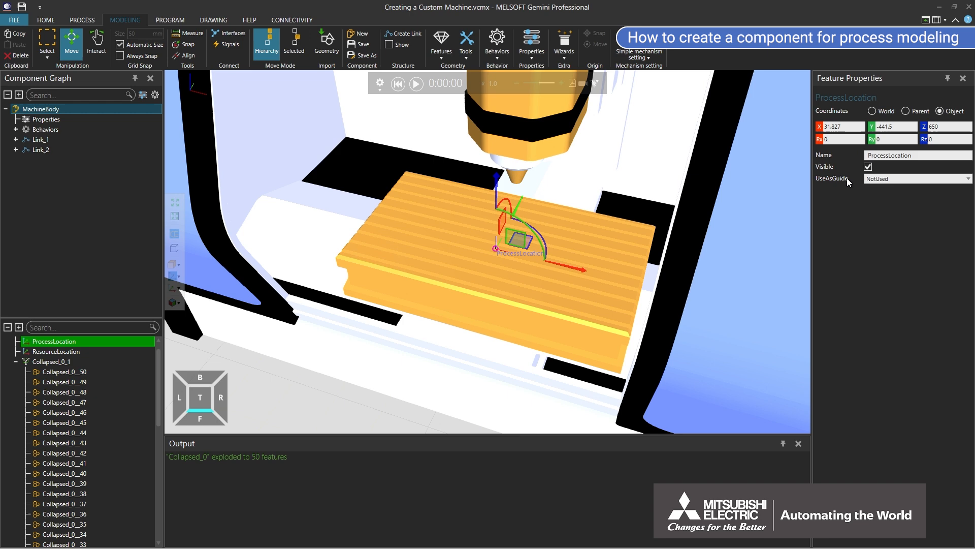
{"action": "left_click", "coordinate": [937, 140]}
{"action": "key", "text": "Return"}
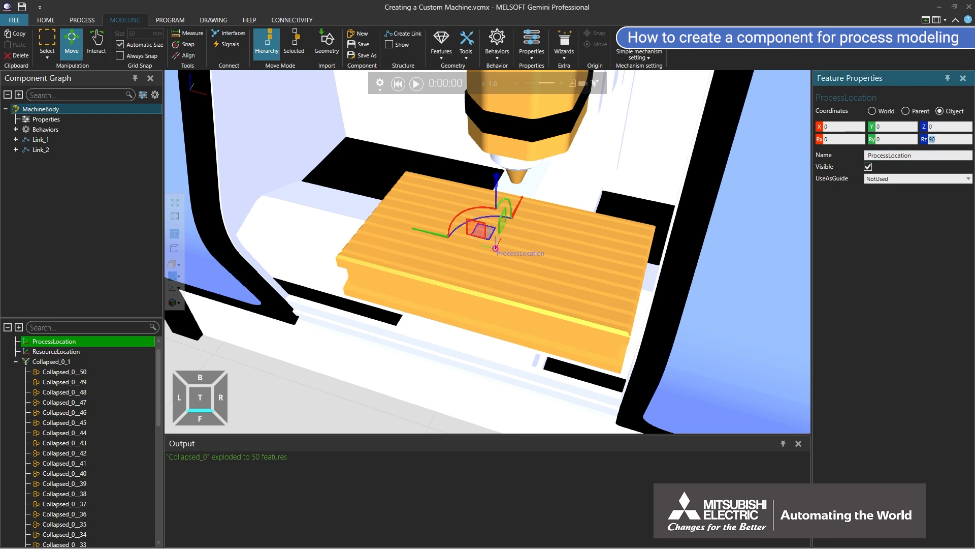
Add a third frame to MachineBody and position it above ResourceLocation, rotated to match, at object X about -1325 and Z about 1382.
{"action": "left_click", "coordinate": [69, 109]}
{"action": "left_click", "coordinate": [441, 44]}
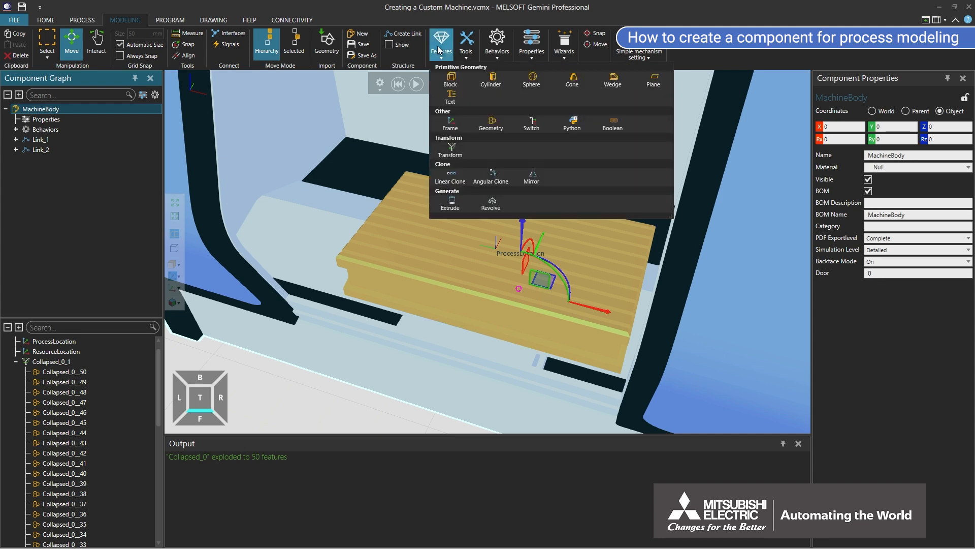
{"action": "left_click", "coordinate": [435, 125]}
{"action": "scroll", "coordinate": [469, 190], "scroll_direction": "down", "scroll_amount": 6}
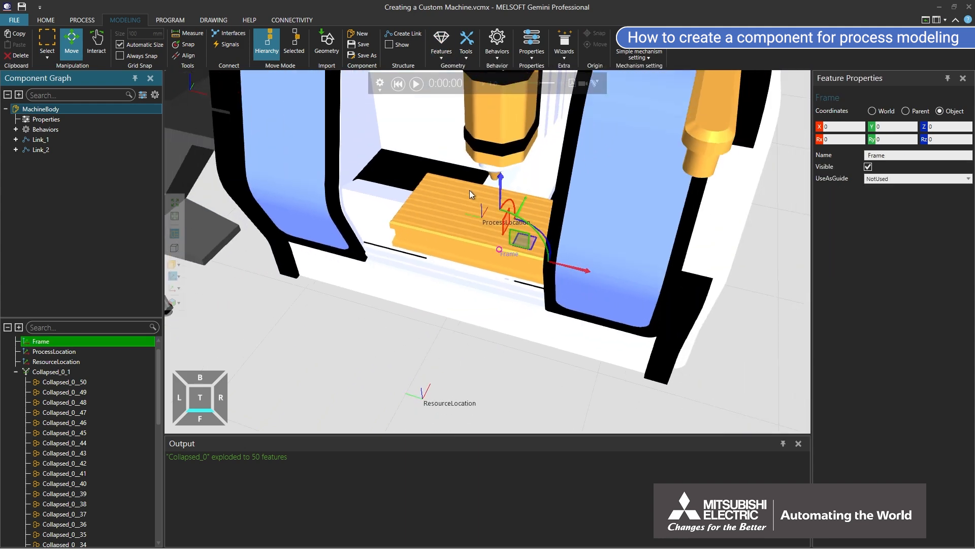
{"action": "right_click_drag", "start_coordinate": [469, 189], "coordinate": [496, 252]}
{"action": "left_click_drag", "start_coordinate": [497, 254], "coordinate": [431, 58]}
{"action": "mouse_move", "coordinate": [449, 170]}
{"action": "right_mouse_down"}
{"action": "mouse_move", "coordinate": [430, 175]}
{"action": "mouse_move", "coordinate": [459, 181]}
{"action": "right_mouse_up"}
{"action": "scroll", "coordinate": [459, 181], "scroll_direction": "down", "scroll_amount": 2}
{"action": "middle_click_drag", "start_coordinate": [460, 181], "coordinate": [508, 220]}
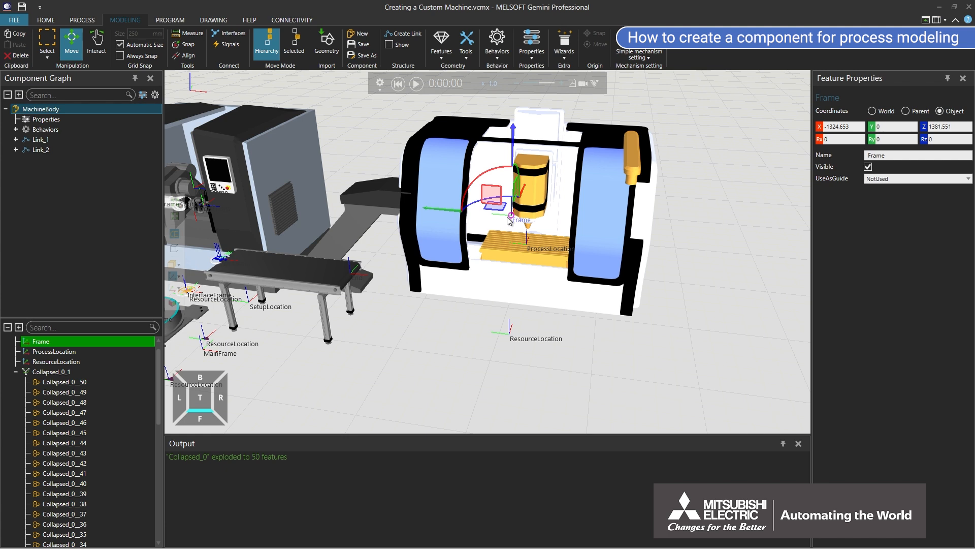
Rename the raised frame in front of the door opening as ProcessLocationAproach.
{"action": "left_click", "coordinate": [894, 156]}
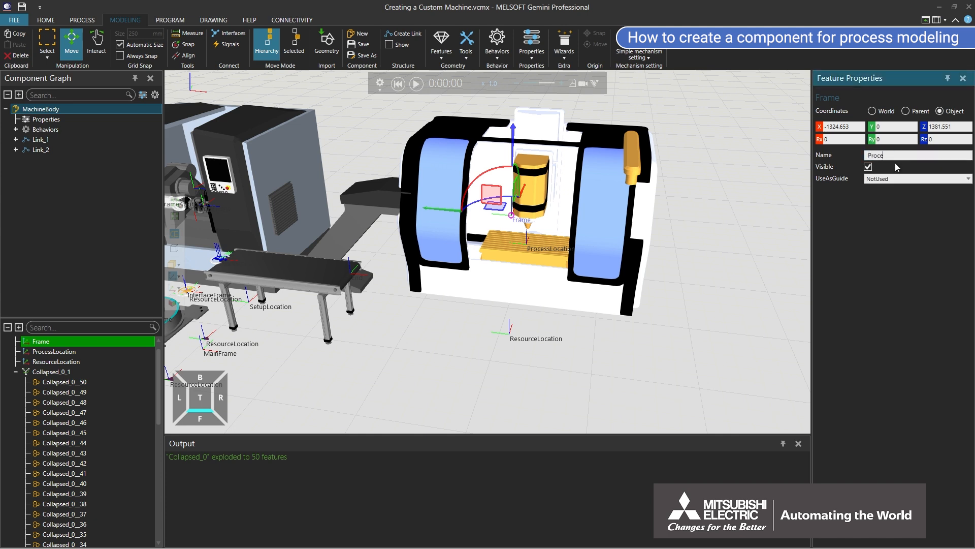
{"action": "type", "text": "ProcessLocationApproach"}
{"action": "key", "text": "Return"}
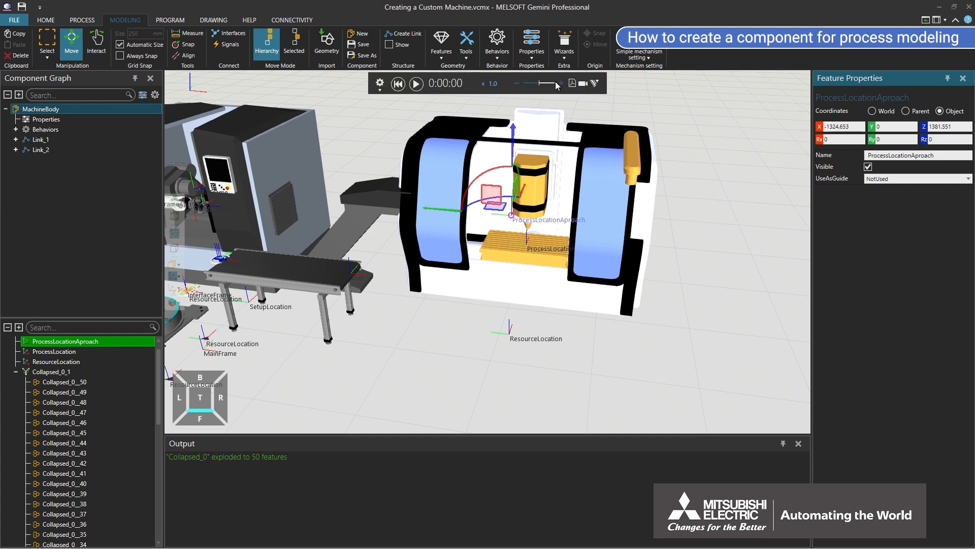
Add a Component Container behavior to the machine and name it ComponentContainer__HIDE__.
{"action": "left_click", "coordinate": [497, 45]}
{"action": "left_click", "coordinate": [621, 133]}
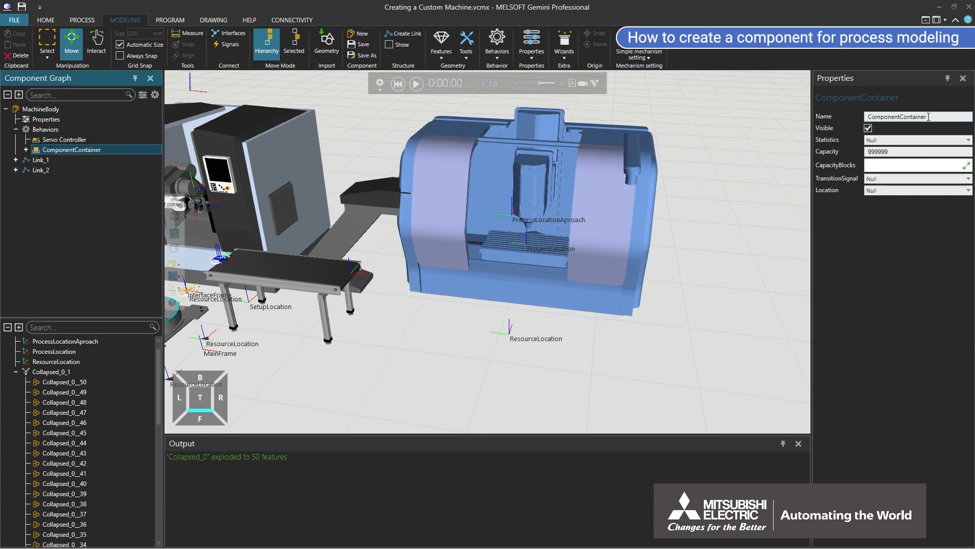
{"action": "left_click", "coordinate": [933, 115]}
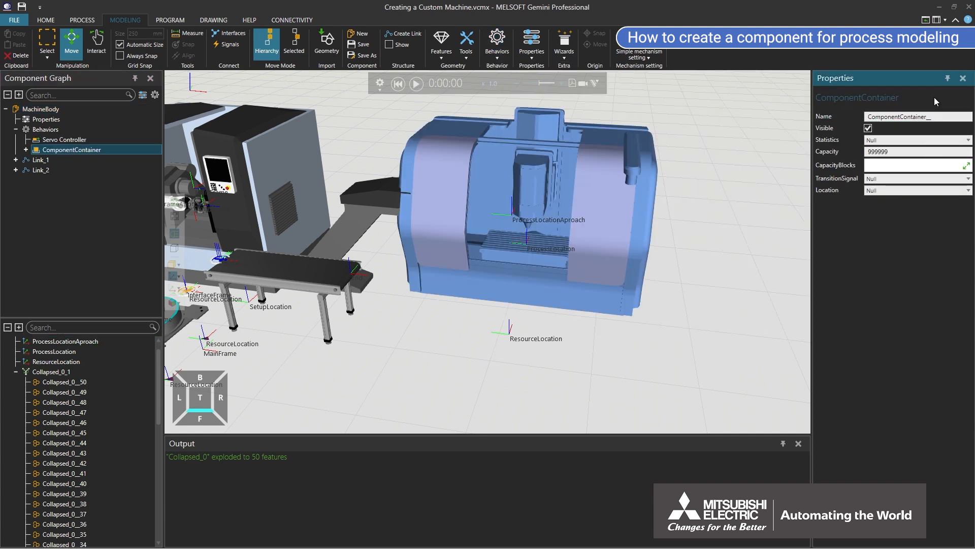
{"action": "type", "text": "__HIDE_"}
{"action": "key", "text": "Return"}
Add a Statistics behavior to the machine and create its default states.
{"action": "left_click", "coordinate": [497, 45]}
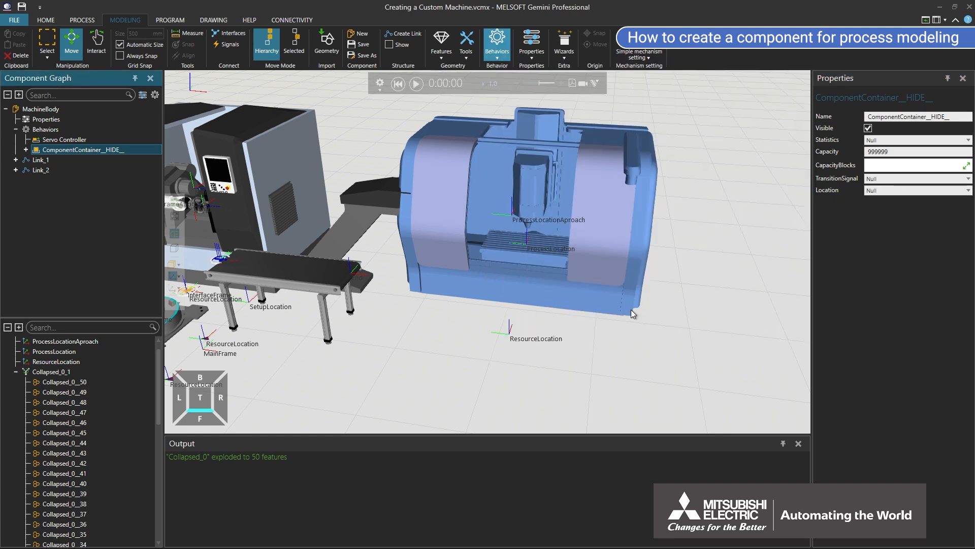
{"action": "left_click", "coordinate": [631, 310]}
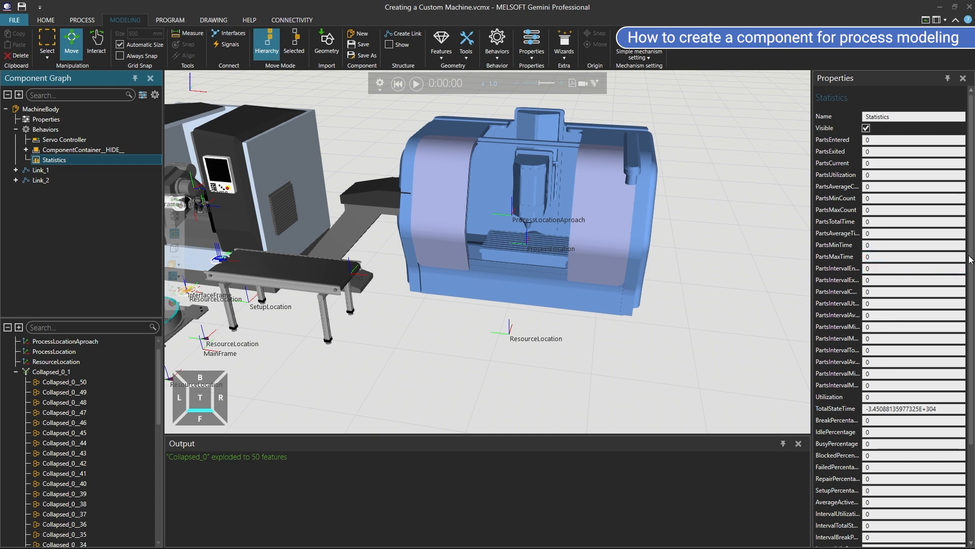
{"action": "left_click_drag", "start_coordinate": [970, 255], "coordinate": [970, 351]}
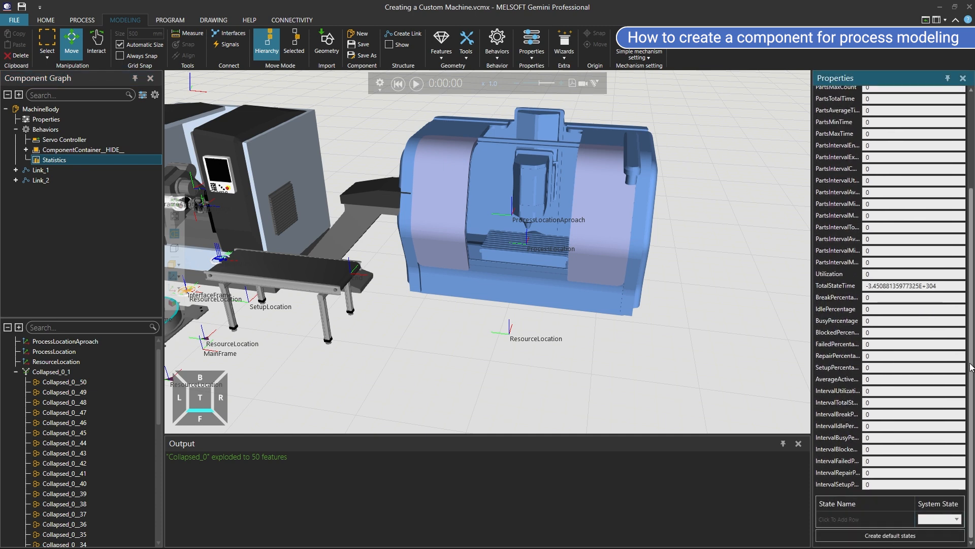
{"action": "left_click", "coordinate": [889, 534]}
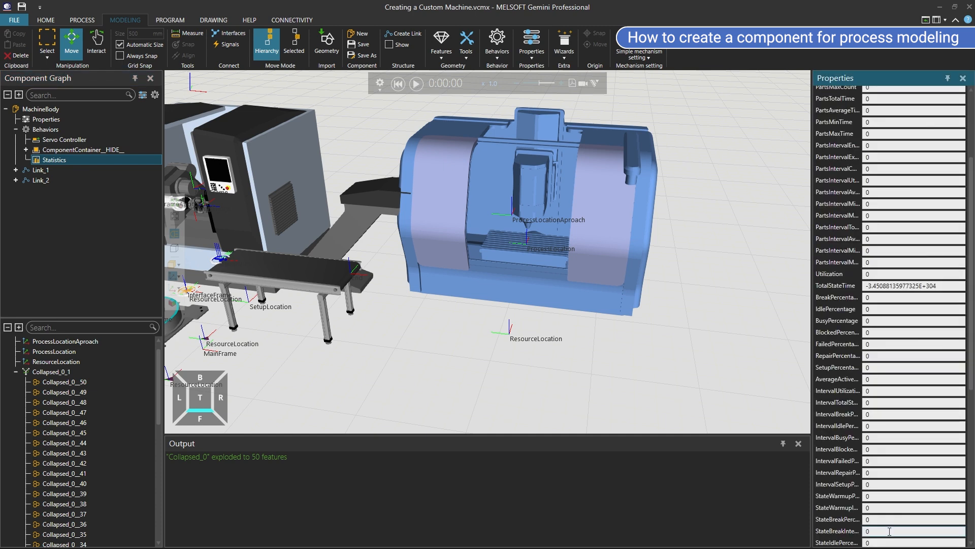
{"action": "left_click_drag", "start_coordinate": [970, 345], "coordinate": [973, 502]}
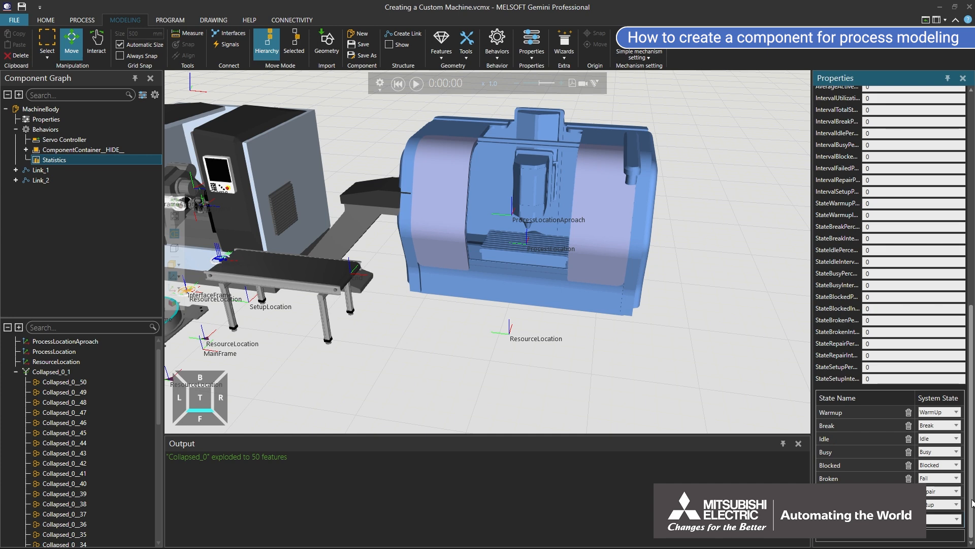
Add a Transport Node behavior and assign ComponentContainer__HIDE__ as its component container.
{"action": "left_click", "coordinate": [497, 43]}
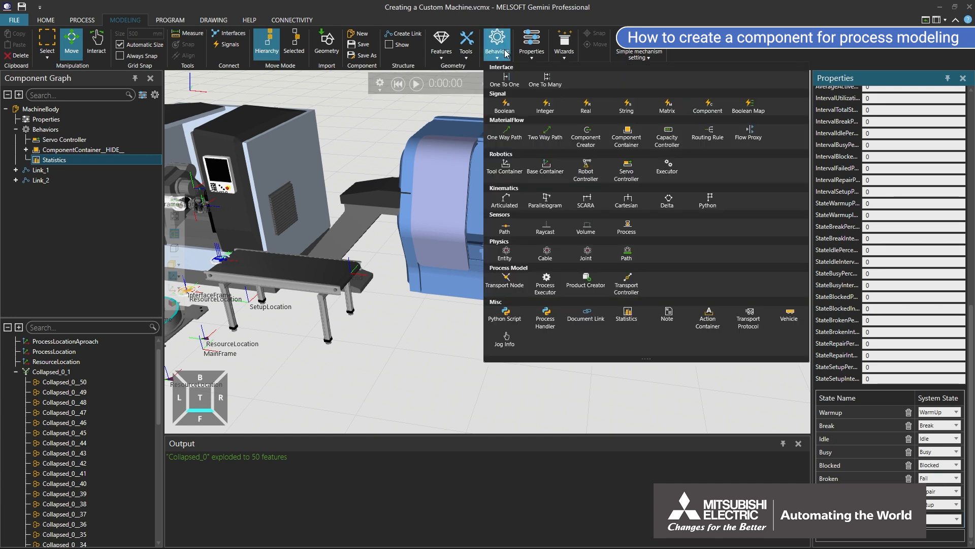
{"action": "left_click", "coordinate": [497, 281]}
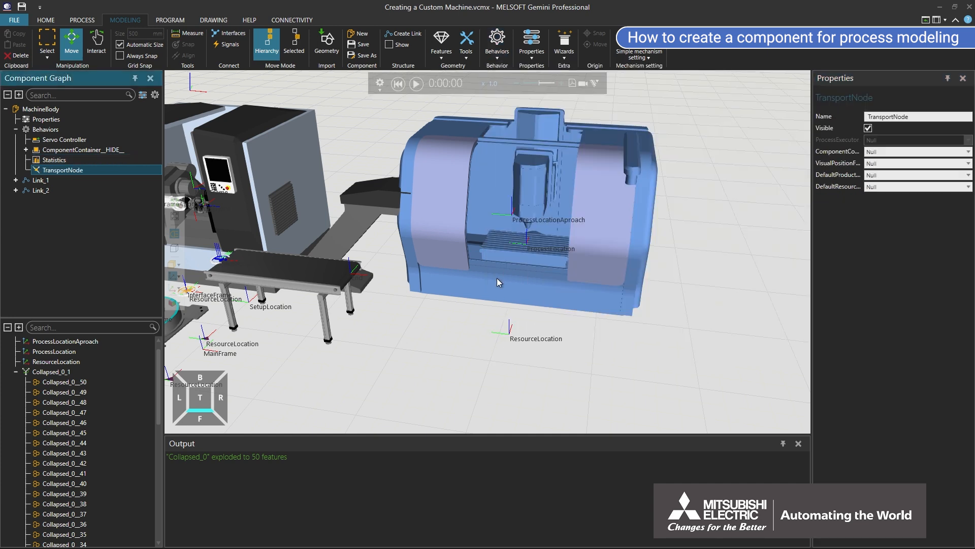
{"action": "left_click", "coordinate": [879, 153]}
{"action": "left_click", "coordinate": [877, 173]}
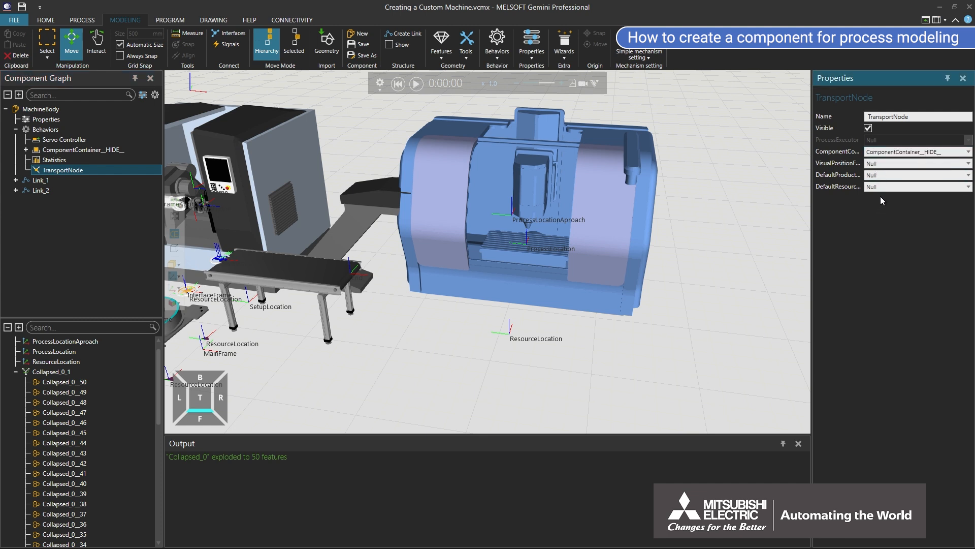
Set the transport node's visual position frame and default product location to ProcessLocation, and its default resource location to ResourceLocation.
{"action": "left_click", "coordinate": [967, 163]}
{"action": "left_click", "coordinate": [895, 197]}
{"action": "left_click", "coordinate": [895, 175]}
{"action": "left_click", "coordinate": [895, 206]}
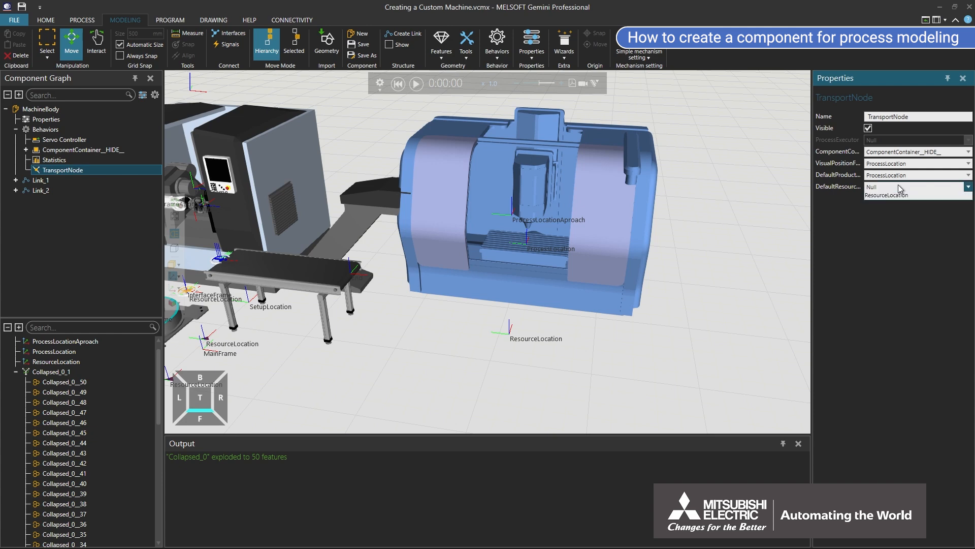
{"action": "left_click", "coordinate": [898, 185]}
{"action": "left_click", "coordinate": [898, 230]}
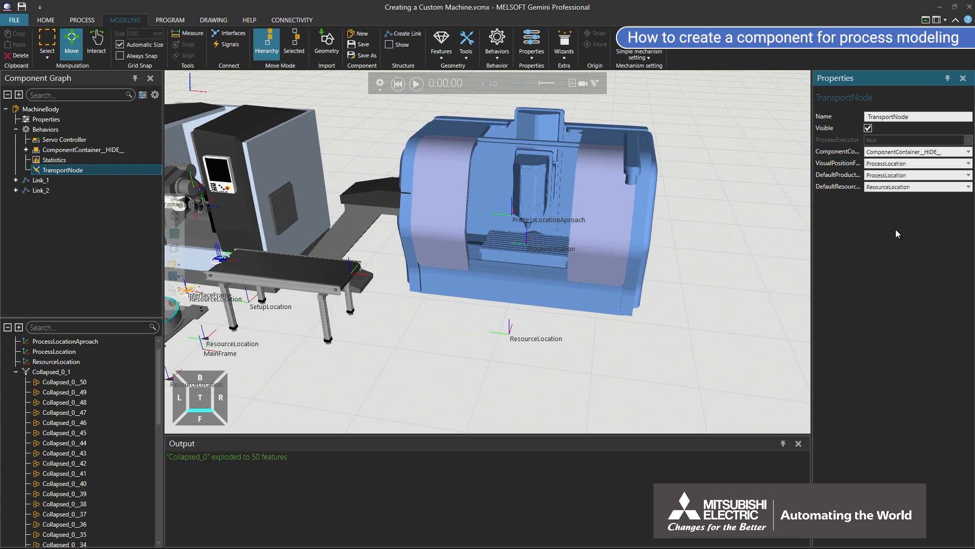
Add a Process Executor behavior and set its transport node to TransportNode.
{"action": "left_click", "coordinate": [496, 41]}
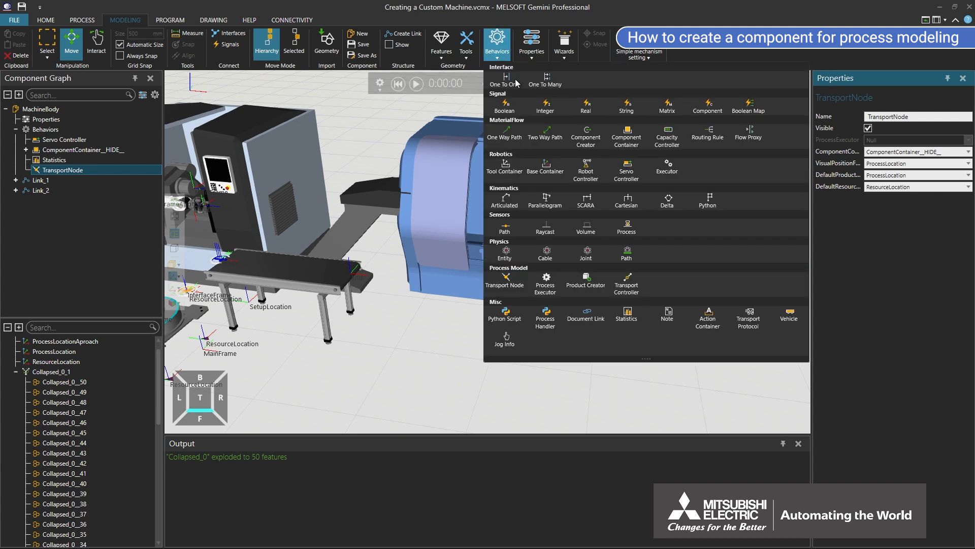
{"action": "left_click", "coordinate": [547, 282]}
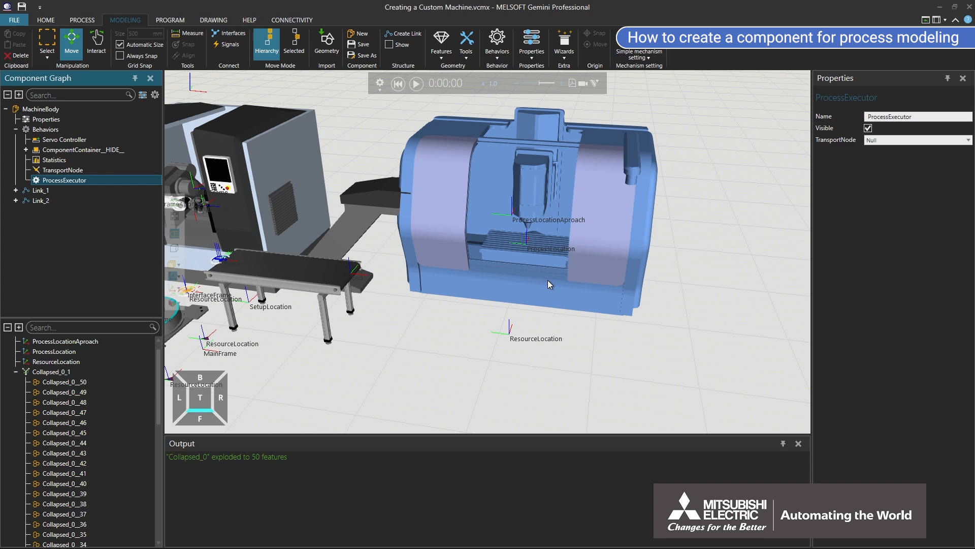
{"action": "left_click", "coordinate": [884, 141]}
{"action": "left_click", "coordinate": [885, 162]}
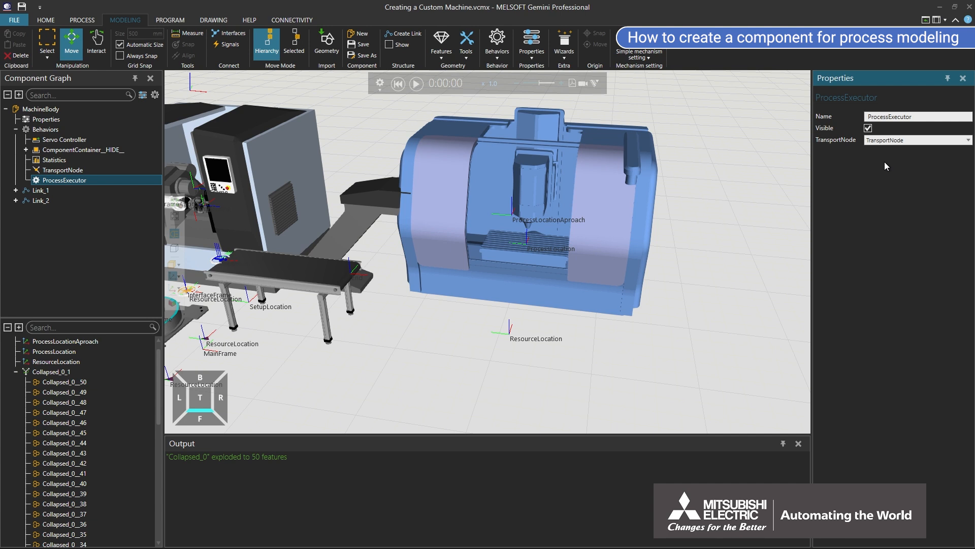
Set the statistics of the ComponentContainer__HIDE__ behavior to Statistics.
{"action": "left_click", "coordinate": [114, 150]}
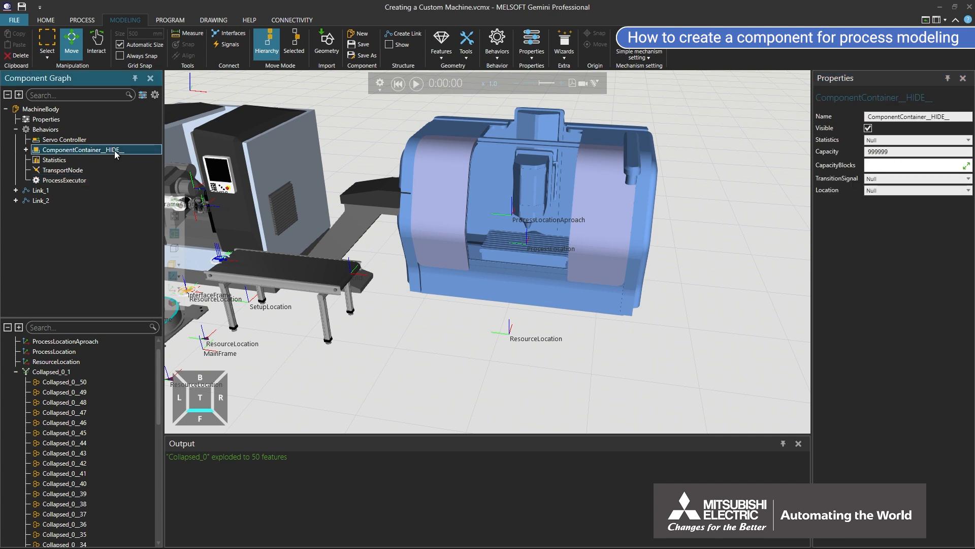
{"action": "left_click", "coordinate": [884, 140]}
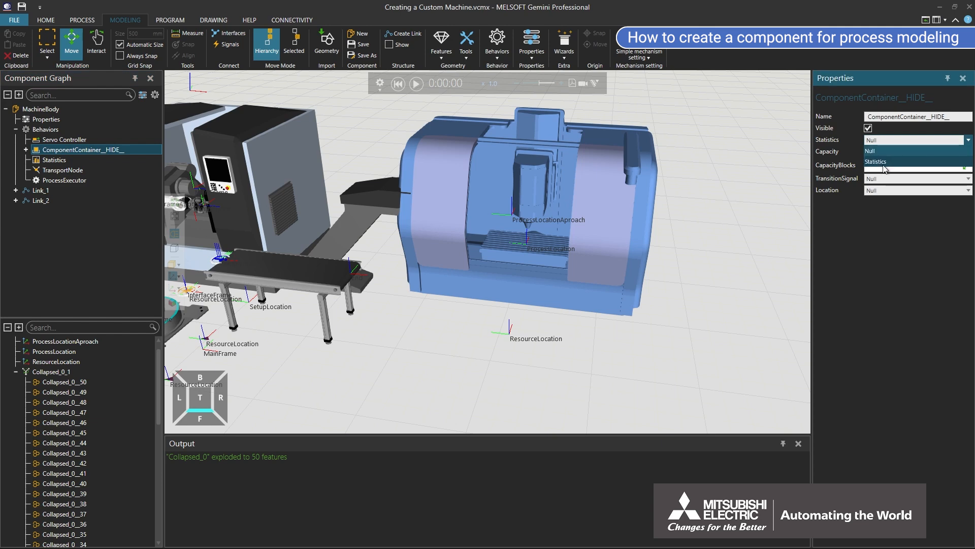
{"action": "left_click", "coordinate": [883, 161]}
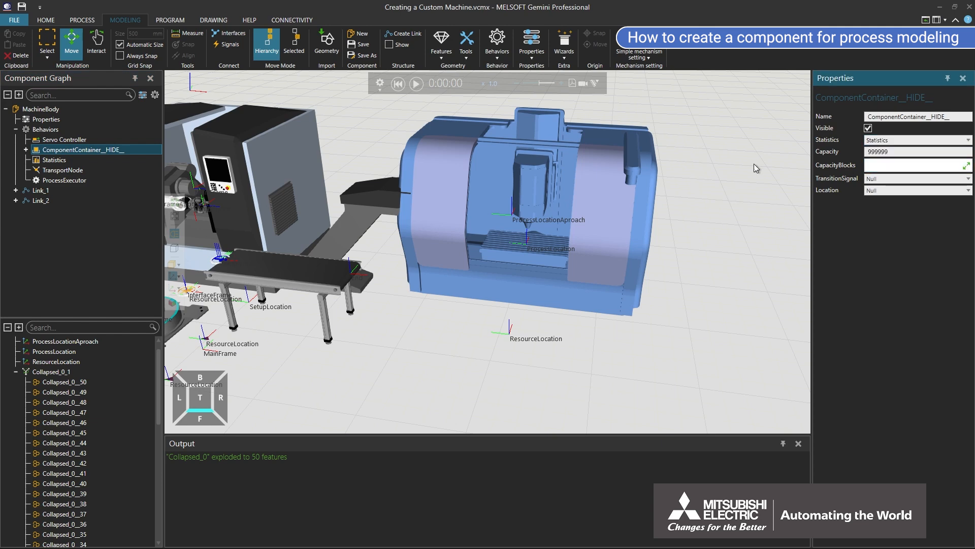
Open the machine's process executor in the process editor and add a process named MyMilling.
{"action": "left_click", "coordinate": [84, 22]}
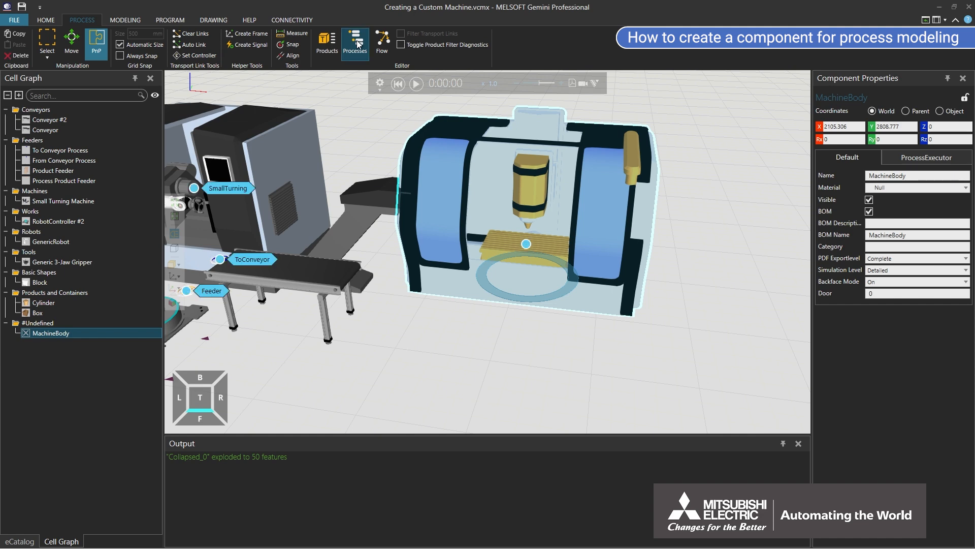
{"action": "middle_click_drag", "start_coordinate": [340, 153], "coordinate": [461, 160]}
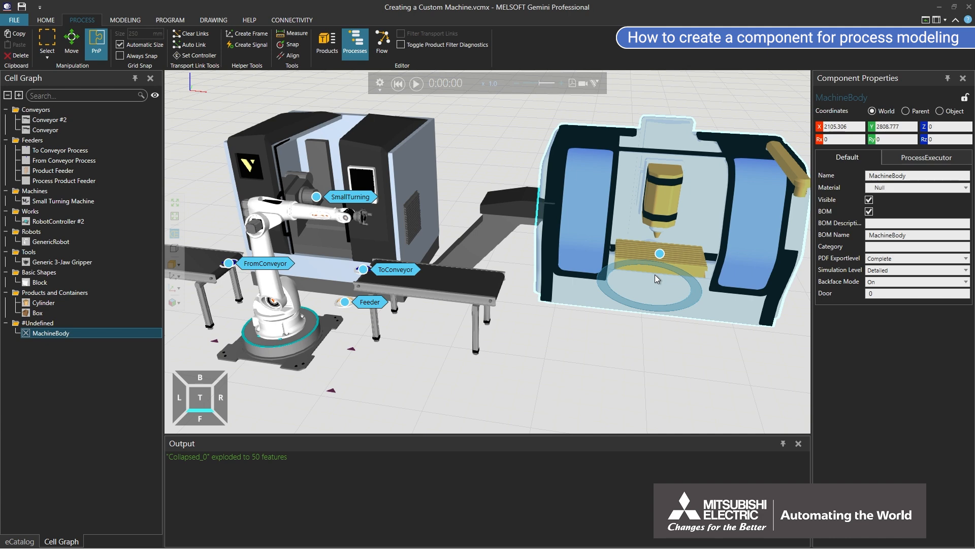
{"action": "double_click", "coordinate": [658, 255]}
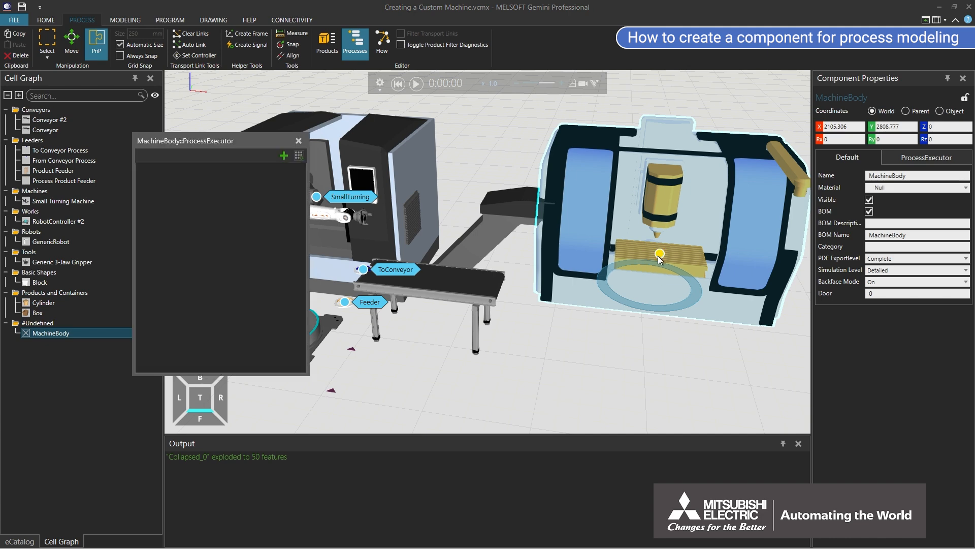
{"action": "left_click_drag", "start_coordinate": [231, 141], "coordinate": [261, 77]}
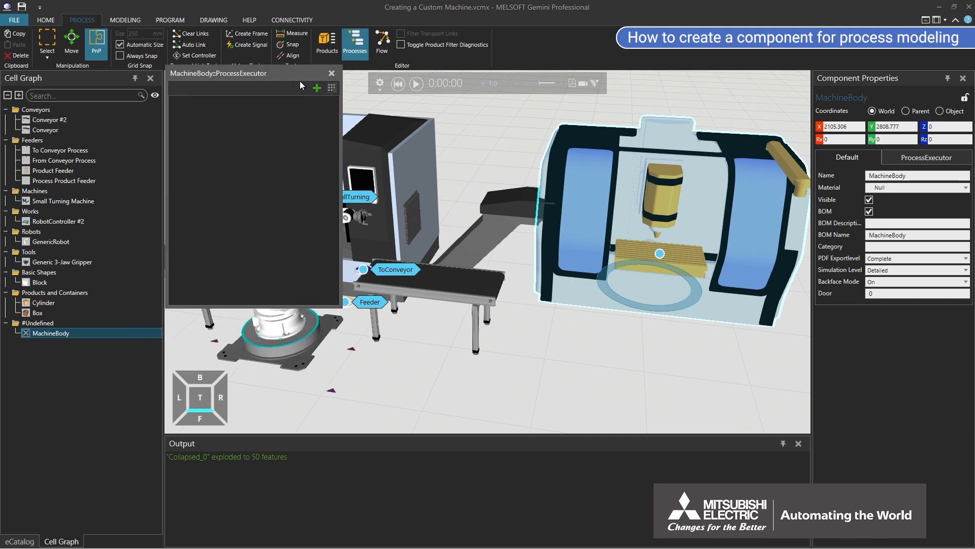
{"action": "left_click", "coordinate": [316, 89]}
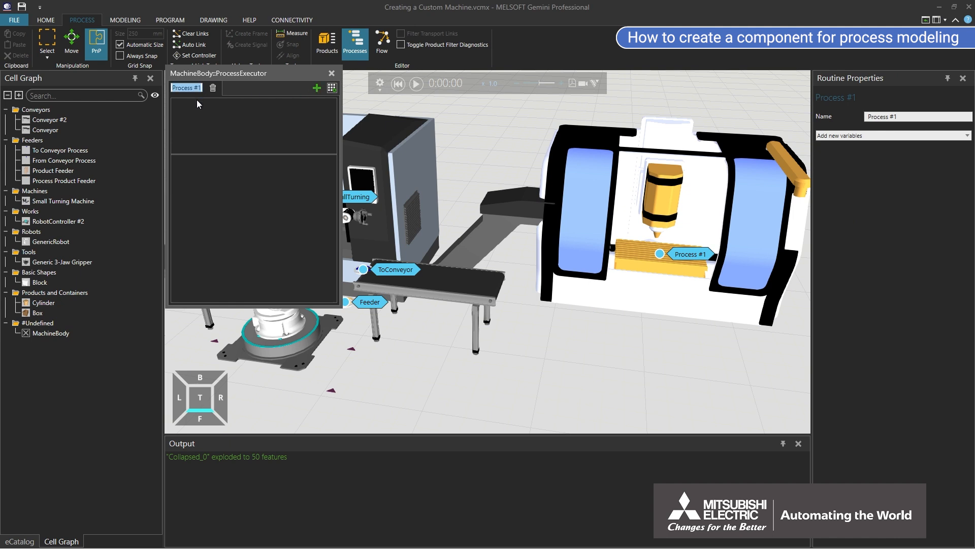
{"action": "type", "text": "MyMilling"}
{"action": "key", "text": "Return"}
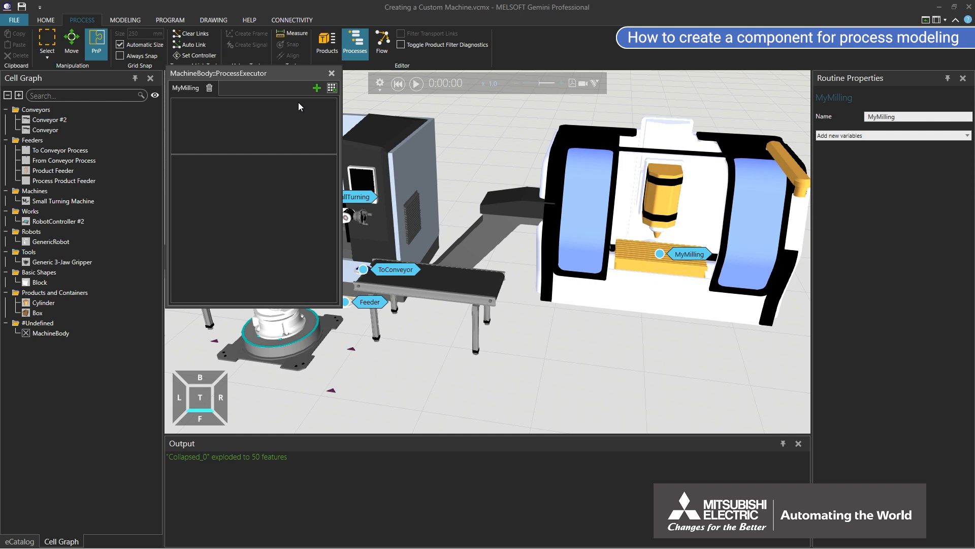
Add a Set State statement to MyMilling, using Statistics as the statistics and Idle as the state.
{"action": "left_click", "coordinate": [331, 89]}
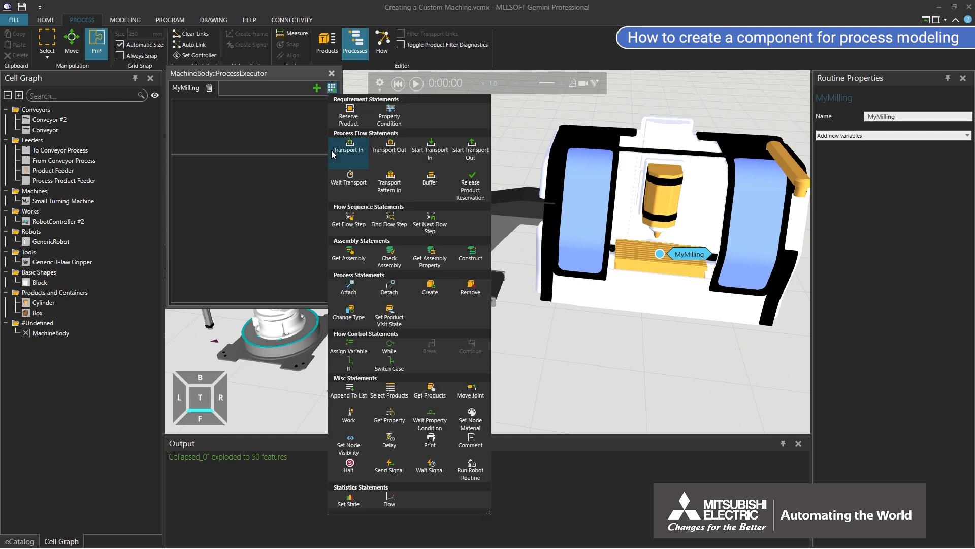
{"action": "left_click", "coordinate": [334, 498]}
{"action": "left_click", "coordinate": [888, 107]}
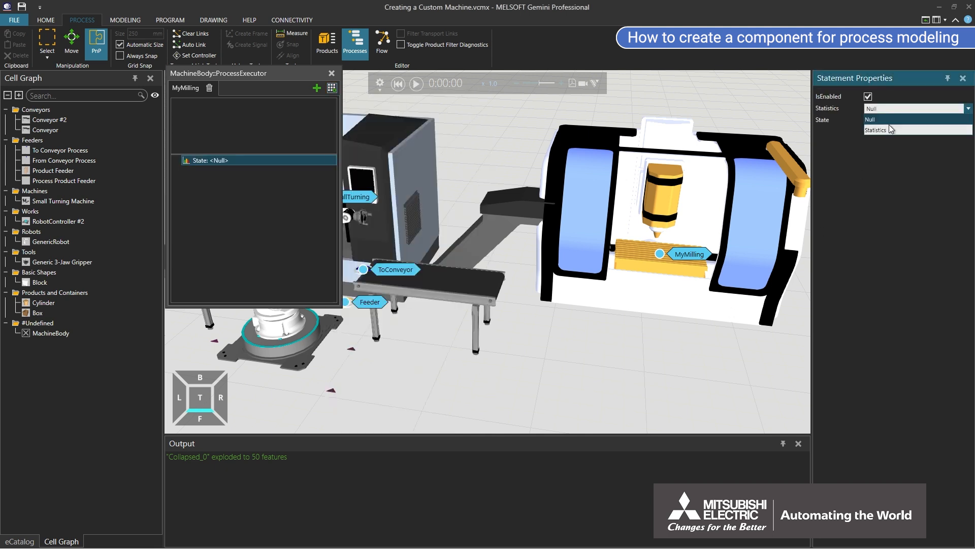
{"action": "left_click", "coordinate": [889, 130]}
{"action": "left_click", "coordinate": [891, 121]}
{"action": "left_click", "coordinate": [890, 153]}
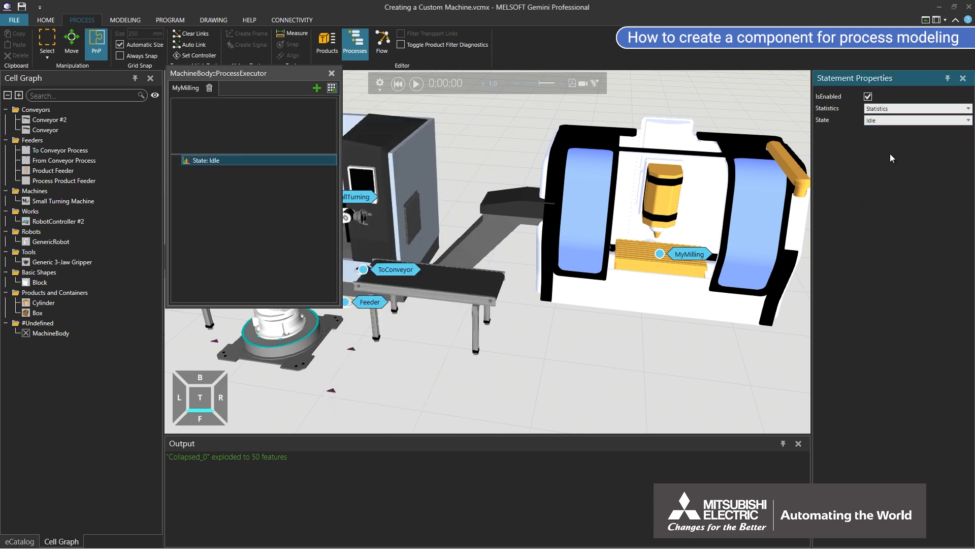
Add a Transport In statement for any product, followed by a Delay statement of 1 s.
{"action": "left_click", "coordinate": [331, 88]}
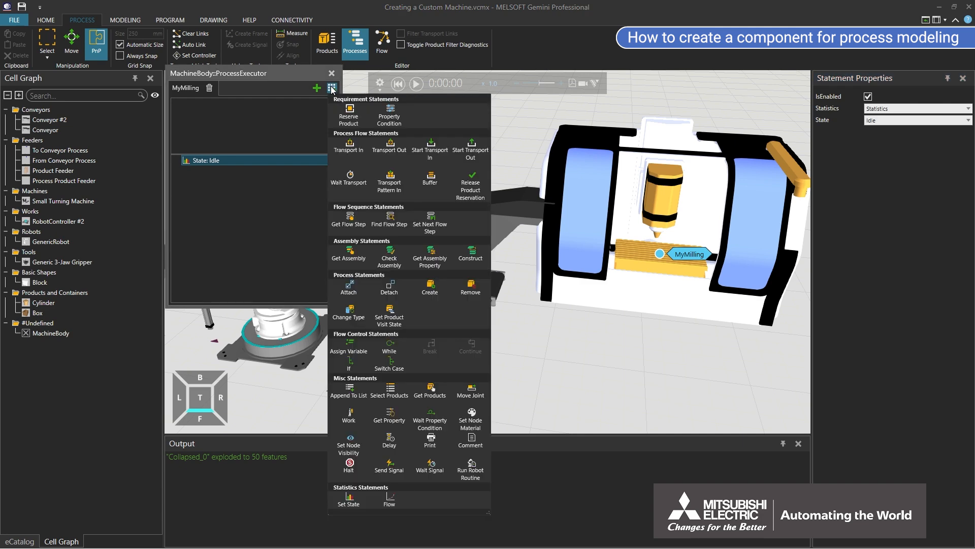
{"action": "left_click", "coordinate": [343, 151]}
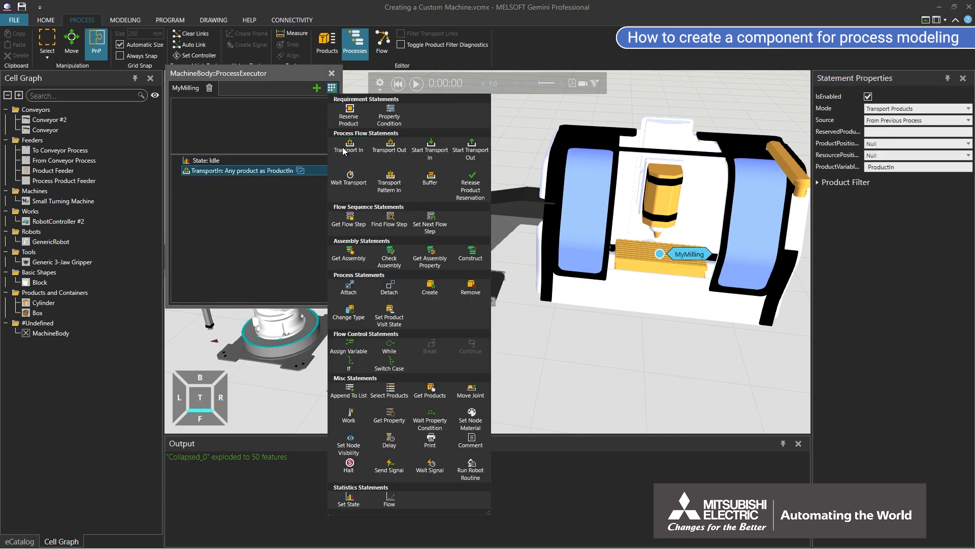
{"action": "left_click", "coordinate": [379, 440]}
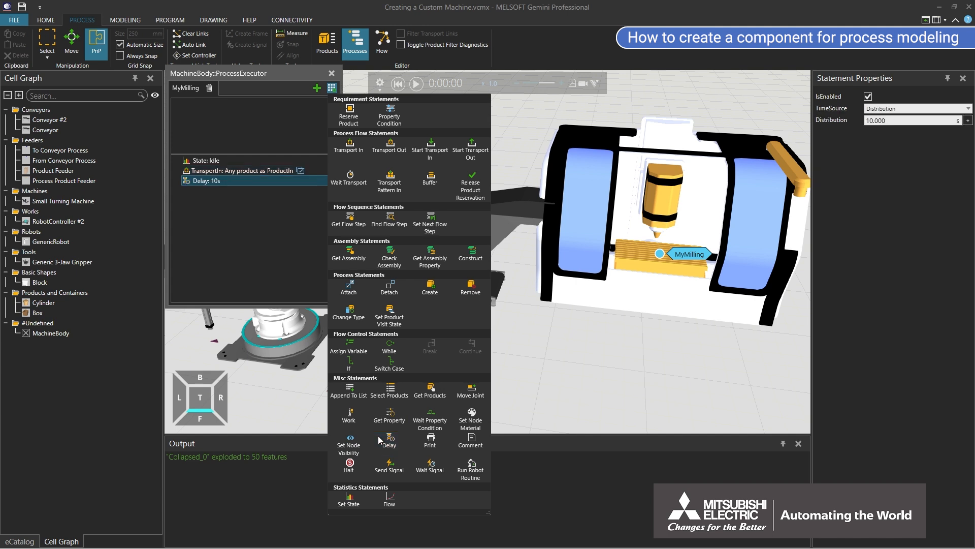
{"action": "left_click", "coordinate": [890, 120]}
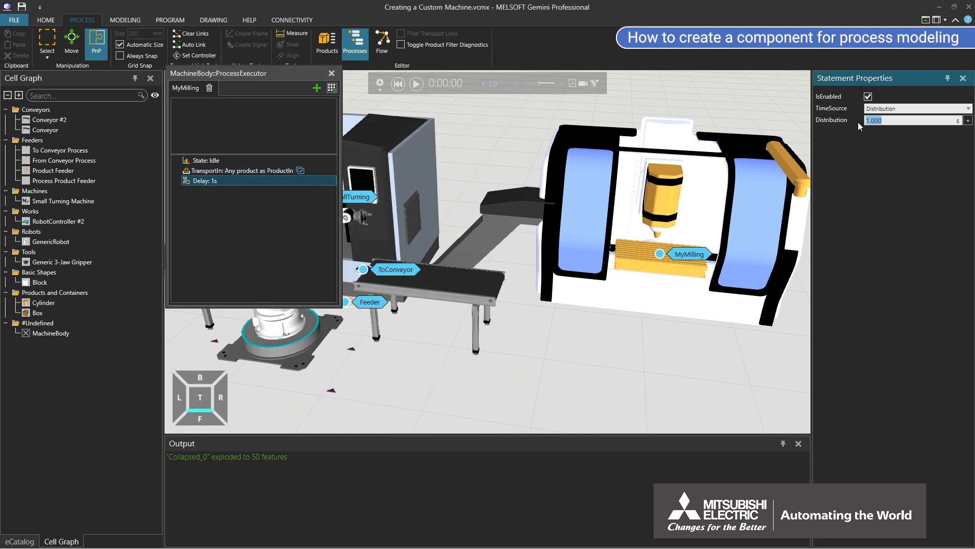
Add a Move Joint statement using Servo Controller and the Door joint, with target value 550 and motion time 1.
{"action": "left_click", "coordinate": [332, 87]}
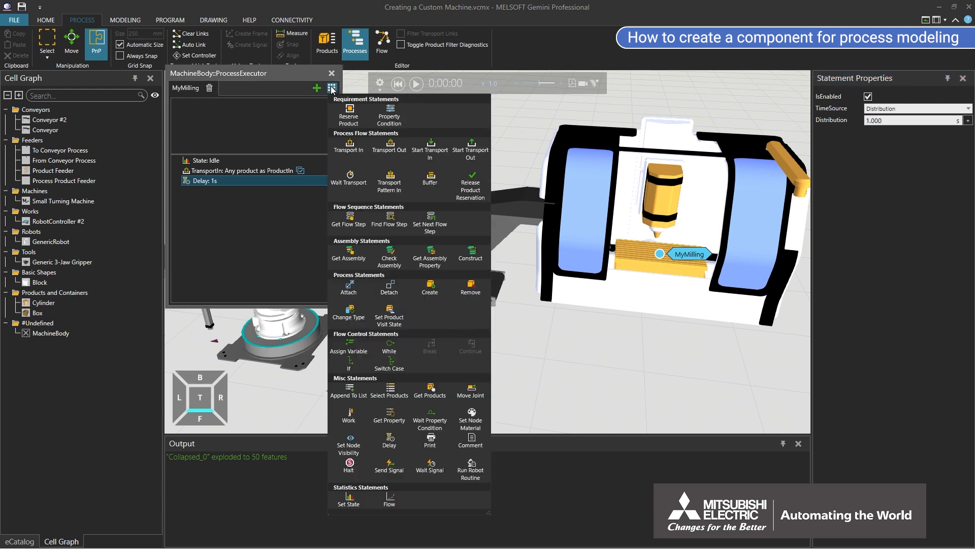
{"action": "left_click", "coordinate": [461, 392]}
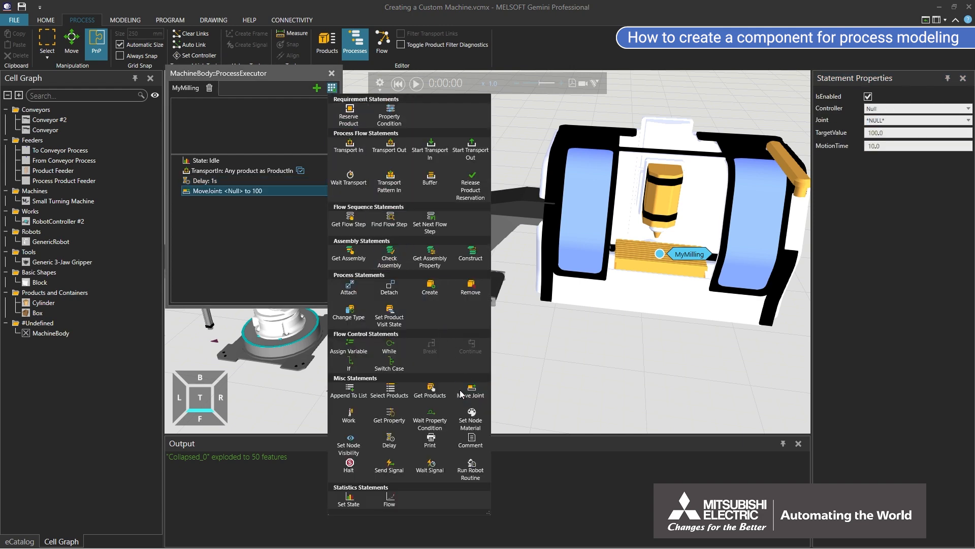
{"action": "left_click", "coordinate": [885, 108]}
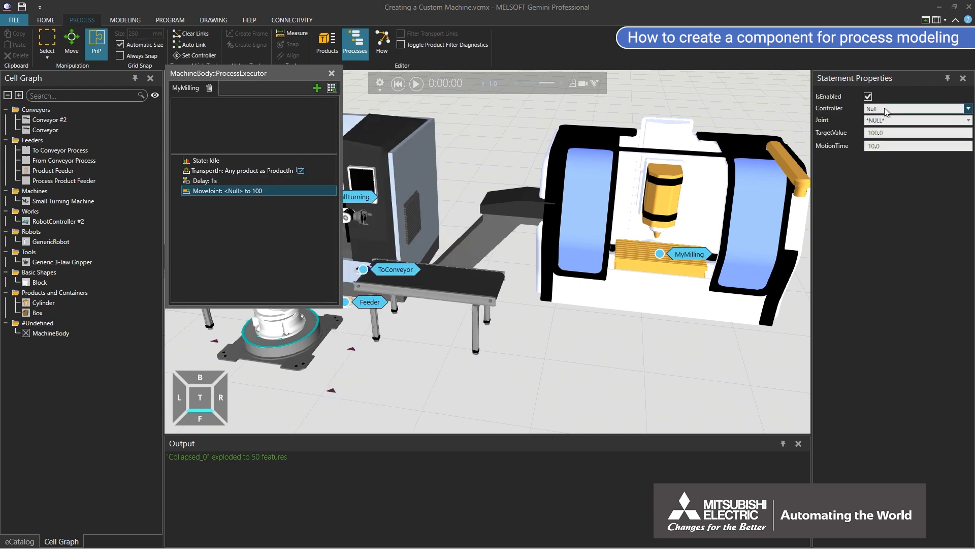
{"action": "left_click", "coordinate": [895, 121]}
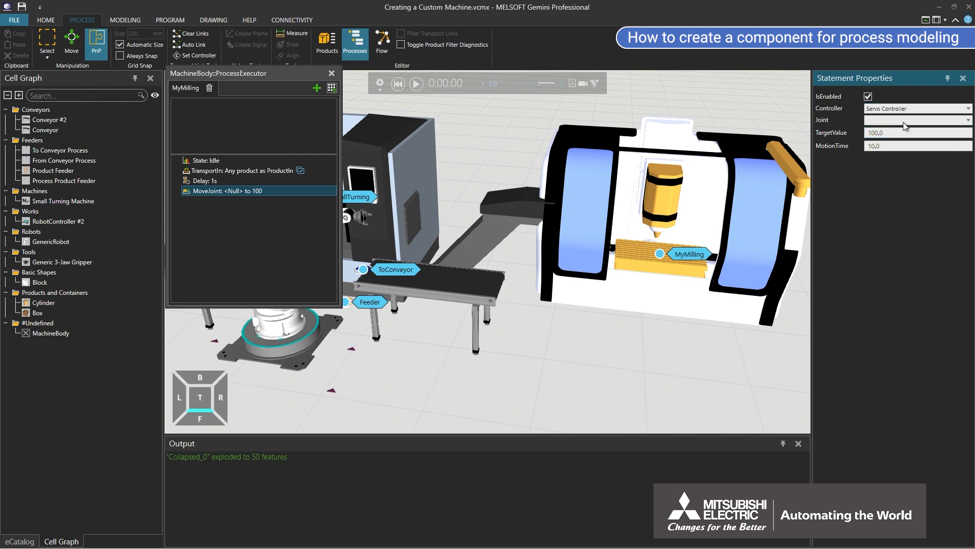
{"action": "left_click", "coordinate": [904, 121]}
{"action": "left_click", "coordinate": [871, 132]}
{"action": "double_click", "coordinate": [876, 133]}
{"action": "type", "text": "550"}
{"action": "key", "text": "Tab"}
{"action": "type", "text": "1"}
Add a Set State statement using Statistics with state Busy, followed by a second Delay statement.
{"action": "left_click", "coordinate": [331, 87]}
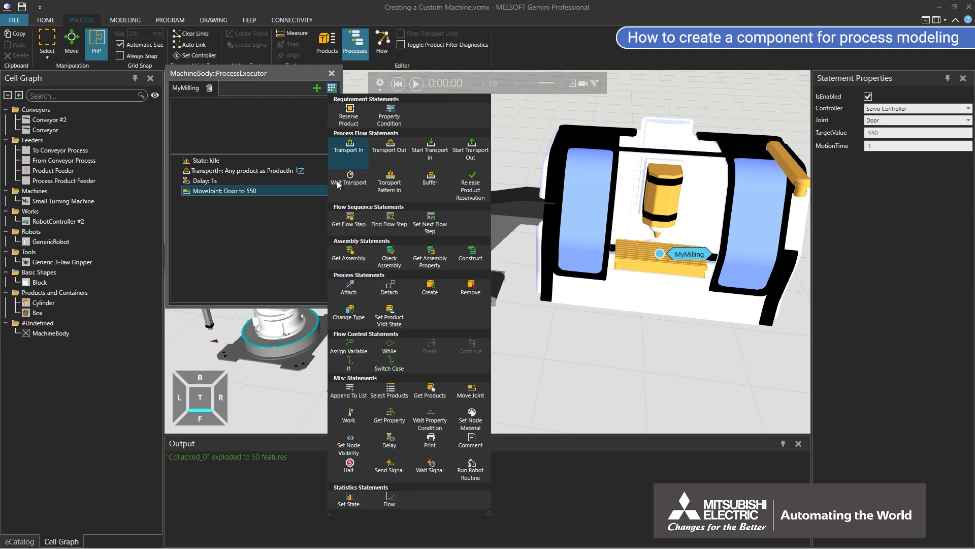
{"action": "left_click", "coordinate": [349, 499]}
{"action": "left_click", "coordinate": [886, 108]}
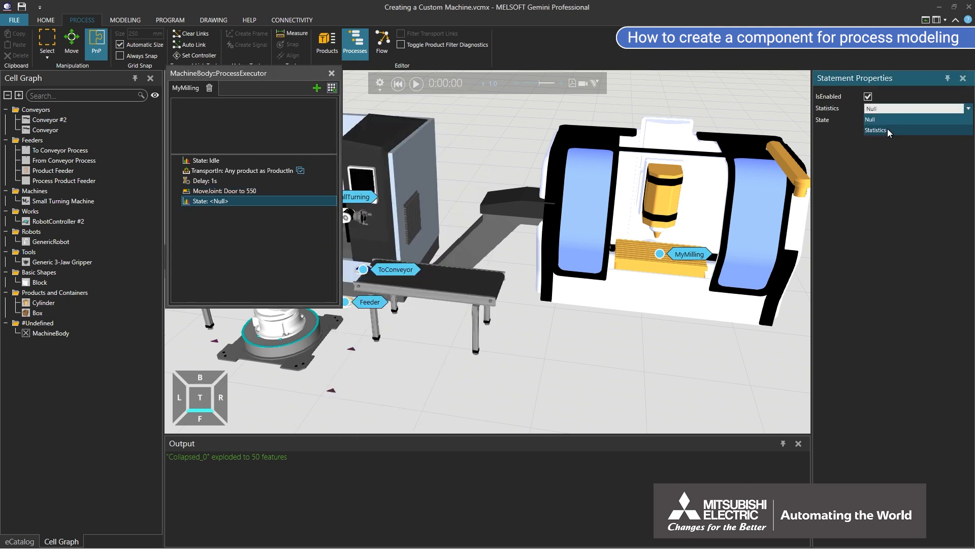
{"action": "left_click", "coordinate": [888, 130]}
{"action": "left_click", "coordinate": [893, 121]}
{"action": "left_click", "coordinate": [893, 163]}
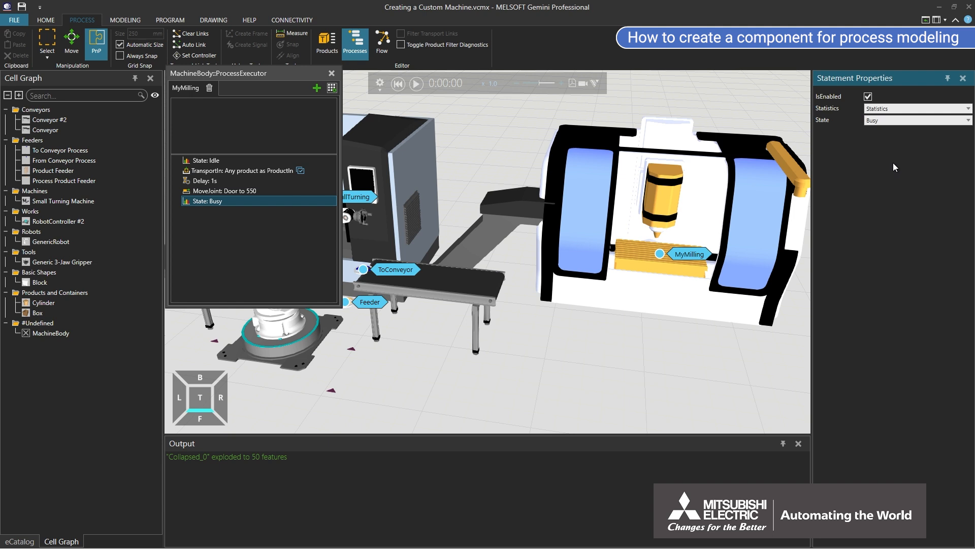
{"action": "left_click", "coordinate": [332, 88]}
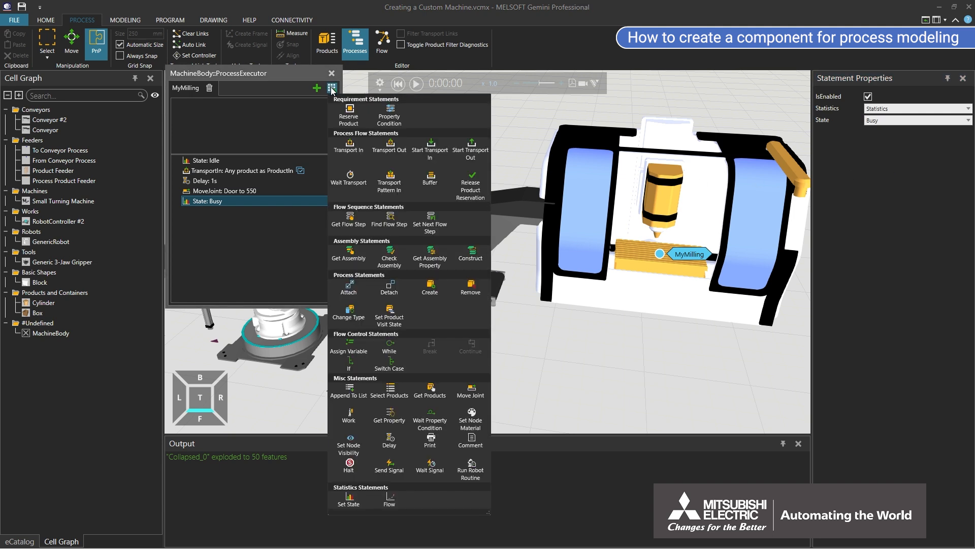
{"action": "left_click", "coordinate": [389, 441]}
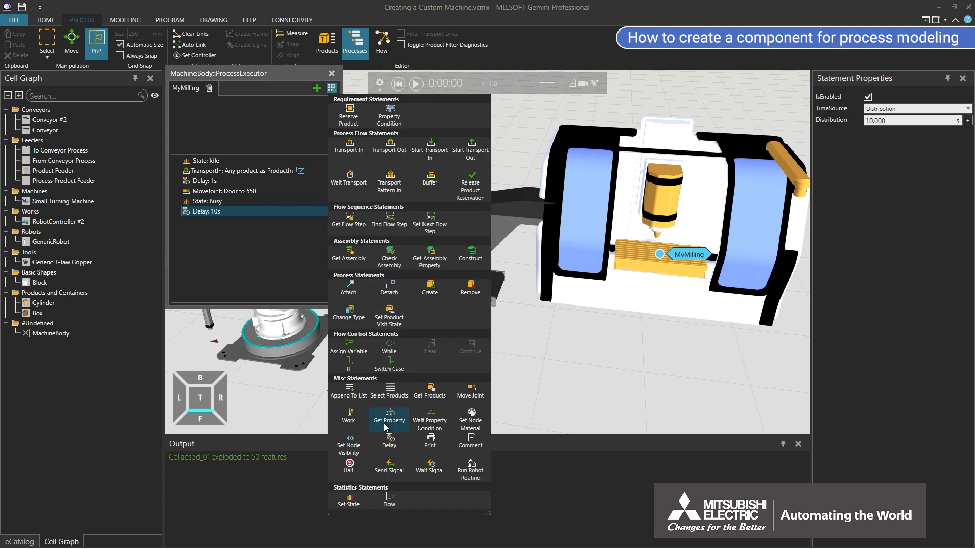
Add a Distribution property to the MachineBody component and name it ProcessTime.
{"action": "left_click", "coordinate": [131, 21]}
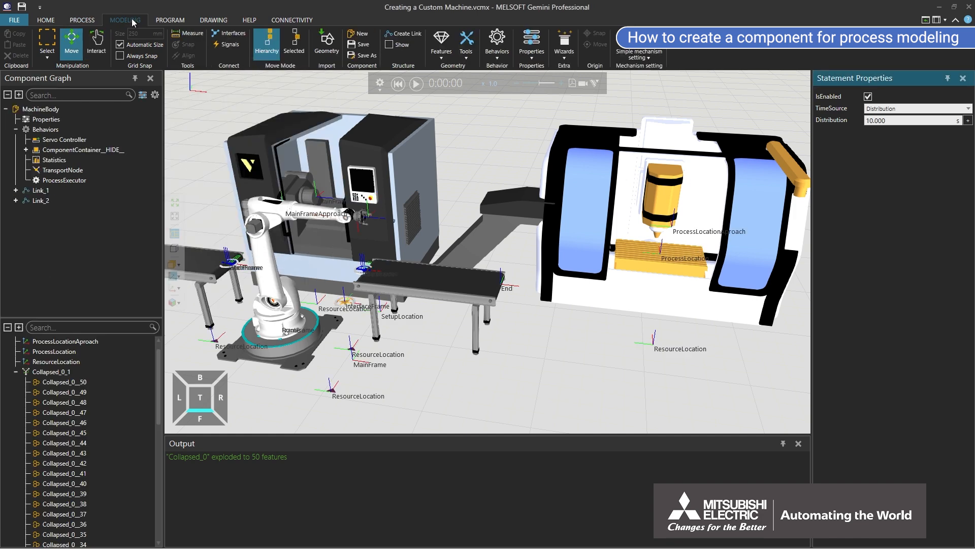
{"action": "left_click", "coordinate": [530, 43]}
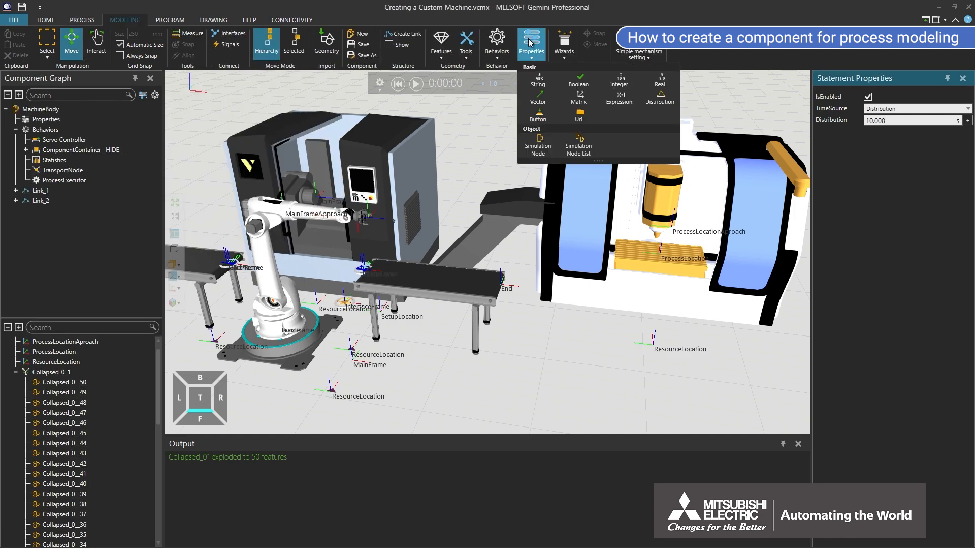
{"action": "left_click", "coordinate": [660, 97]}
{"action": "left_click", "coordinate": [922, 95]}
{"action": "double_click", "coordinate": [922, 95]}
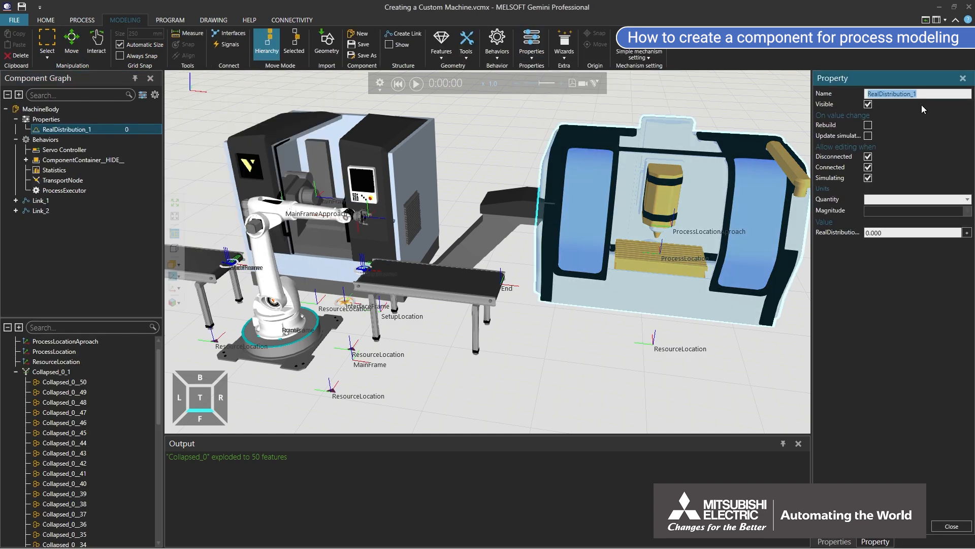
{"action": "type", "text": "ProcessTime"}
{"action": "key", "text": "Return"}
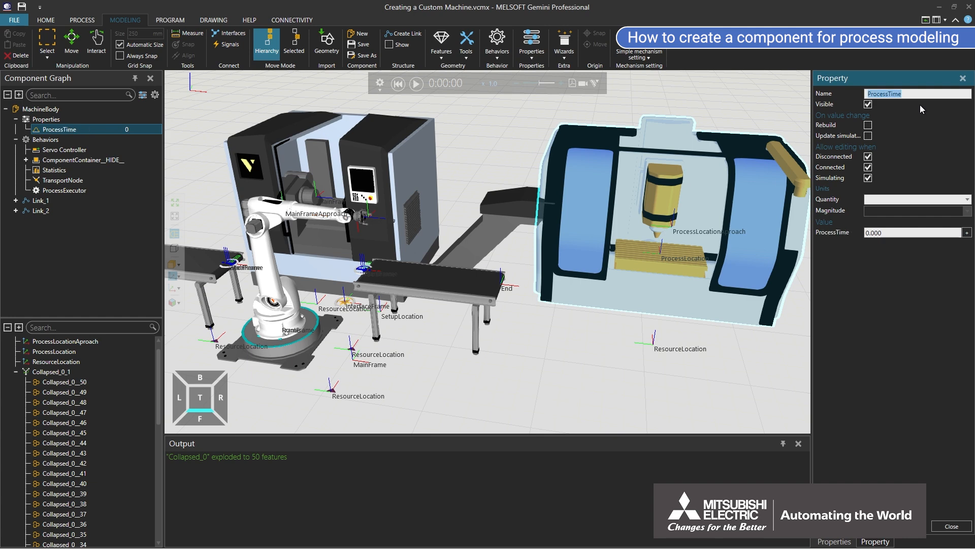
Set the ProcessTime property's quantity to Time and its value to 5 s.
{"action": "left_click", "coordinate": [927, 199]}
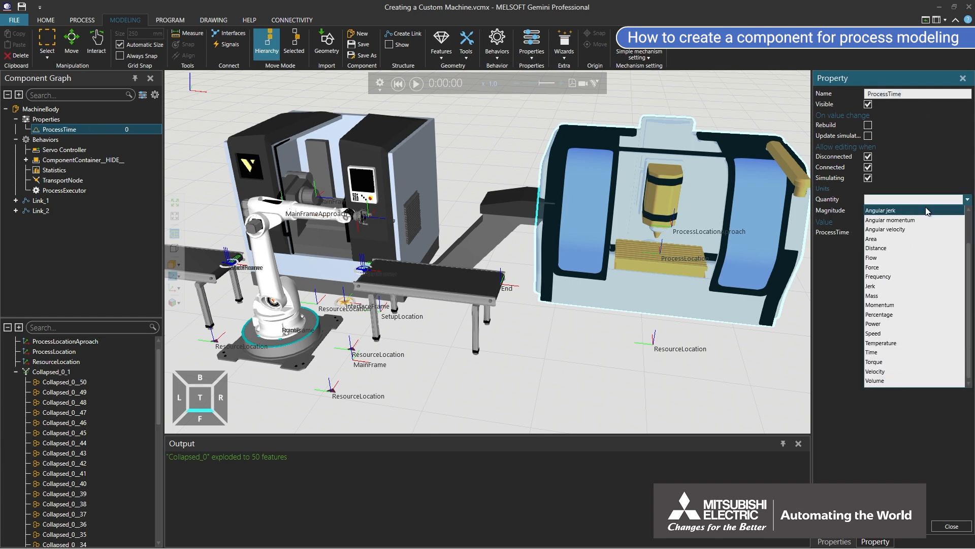
{"action": "left_click", "coordinate": [906, 351]}
{"action": "left_click", "coordinate": [884, 232]}
{"action": "type", "text": "5"}
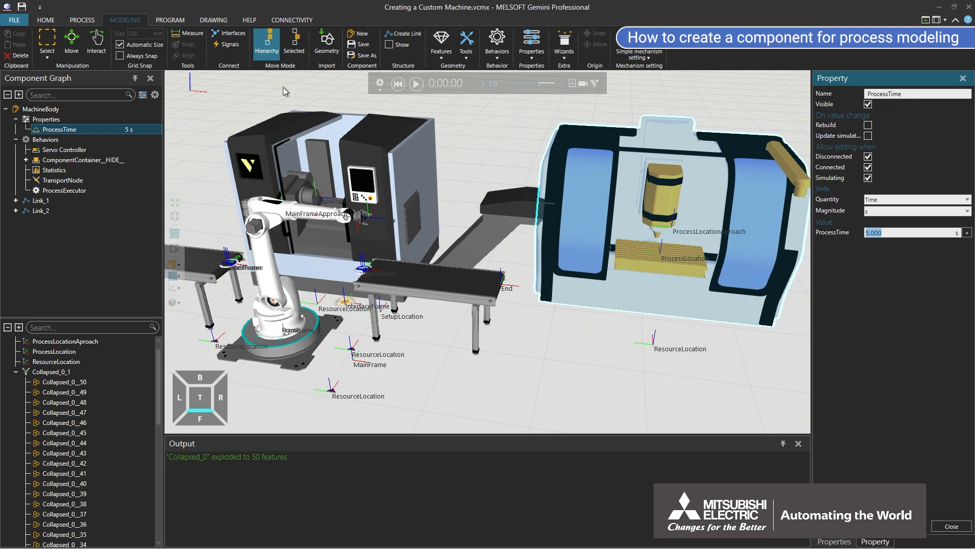
Set the last Delay statement of the MyMilling routine to take its time from the expression ProcessTime.
{"action": "left_click", "coordinate": [82, 20]}
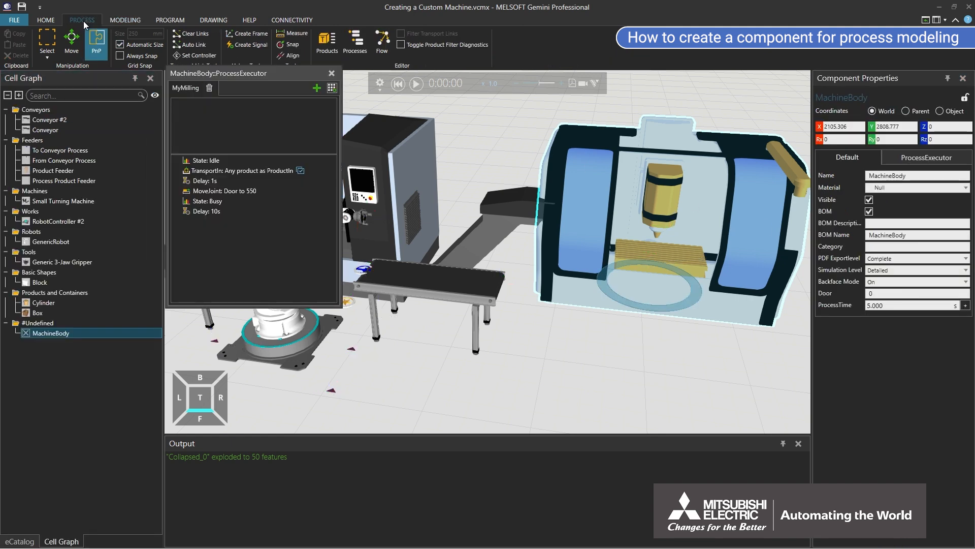
{"action": "left_click", "coordinate": [192, 211]}
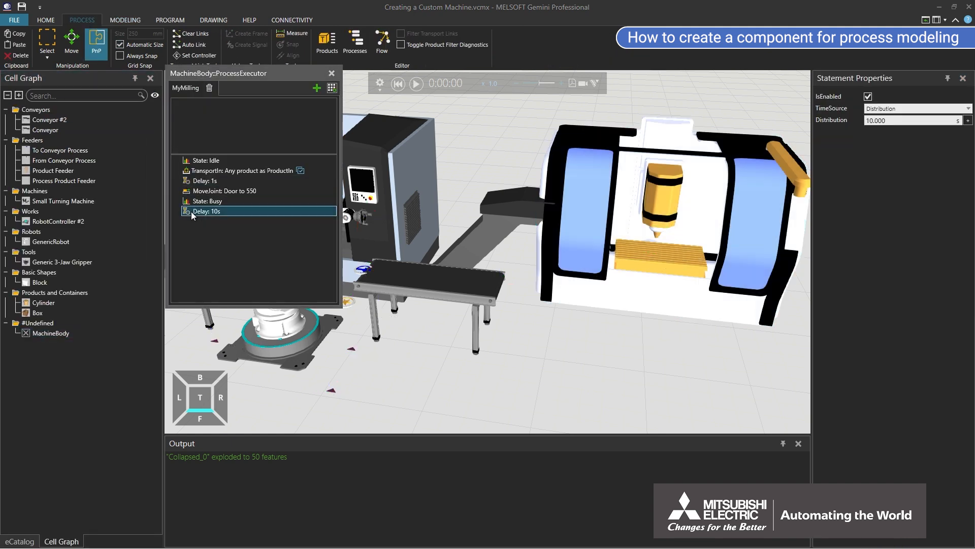
{"action": "left_click", "coordinate": [886, 109]}
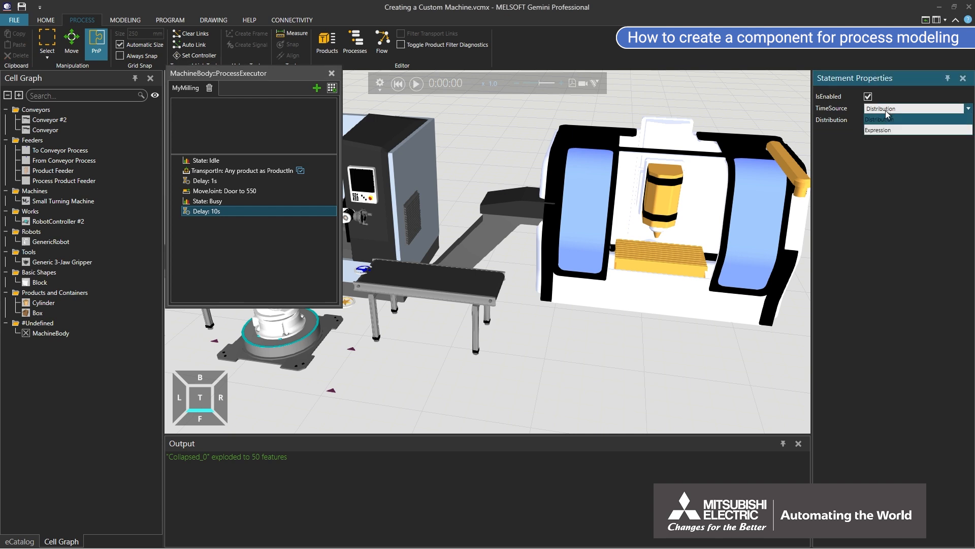
{"action": "left_click", "coordinate": [888, 130]}
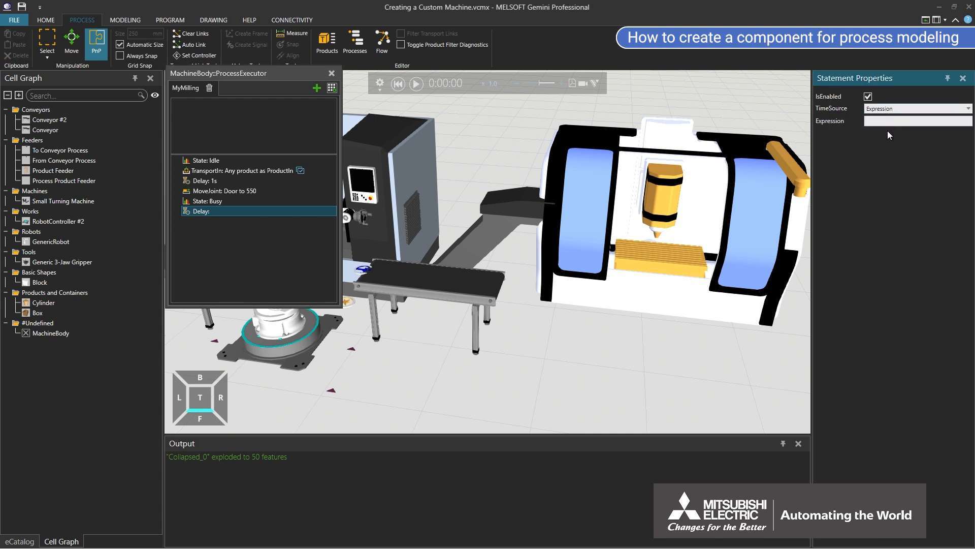
{"action": "key", "text": "Return"}
Add a Move Joint statement using Servo Controller and the Door joint, with target value 0 and motion time 1.
{"action": "left_click", "coordinate": [332, 87]}
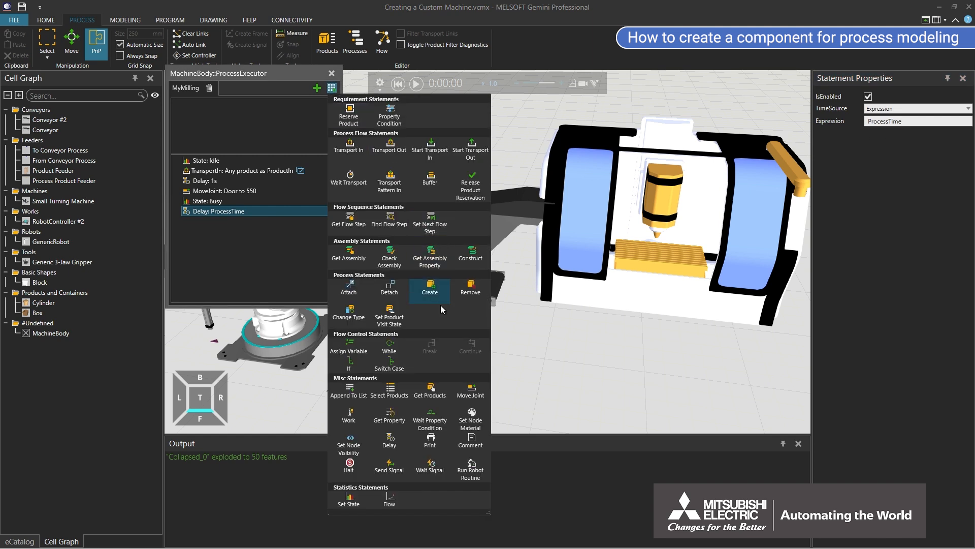
{"action": "left_click", "coordinate": [458, 391]}
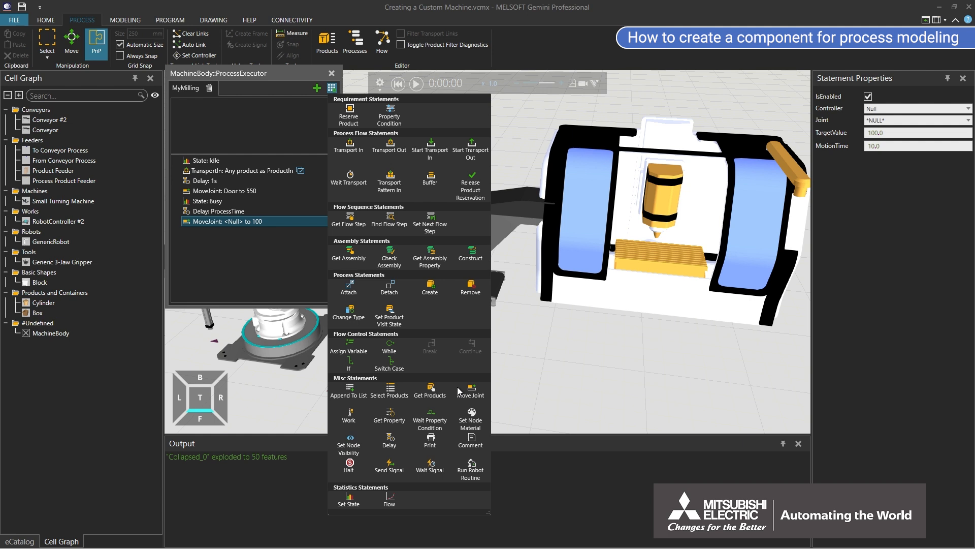
{"action": "left_click", "coordinate": [886, 108]}
{"action": "left_click", "coordinate": [887, 108]}
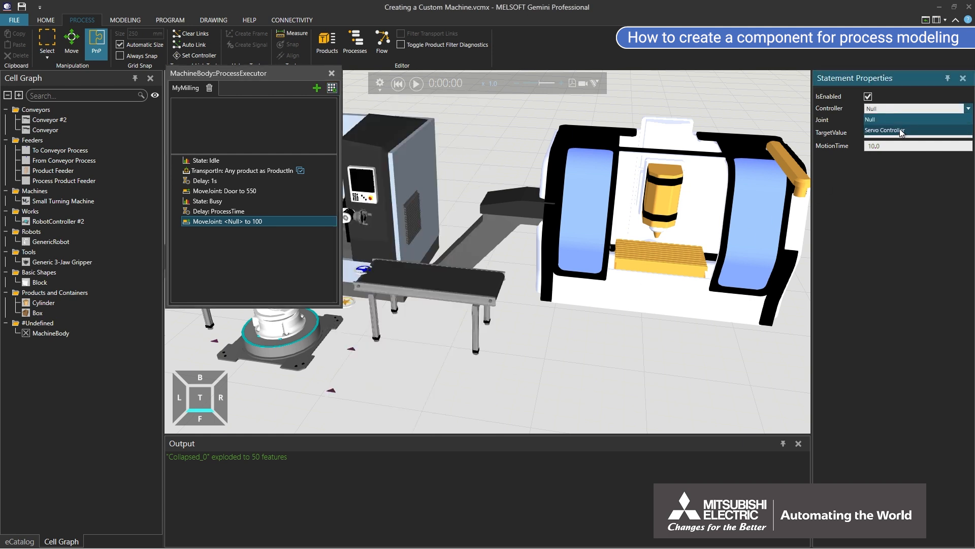
{"action": "left_click", "coordinate": [900, 129]}
{"action": "left_click", "coordinate": [901, 120]}
{"action": "left_click", "coordinate": [902, 130]}
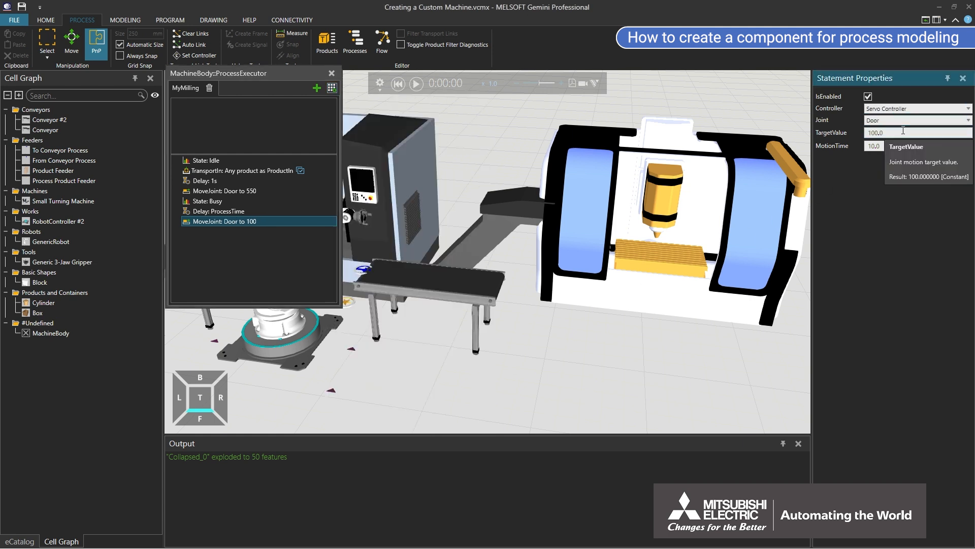
{"action": "left_click", "coordinate": [903, 130]}
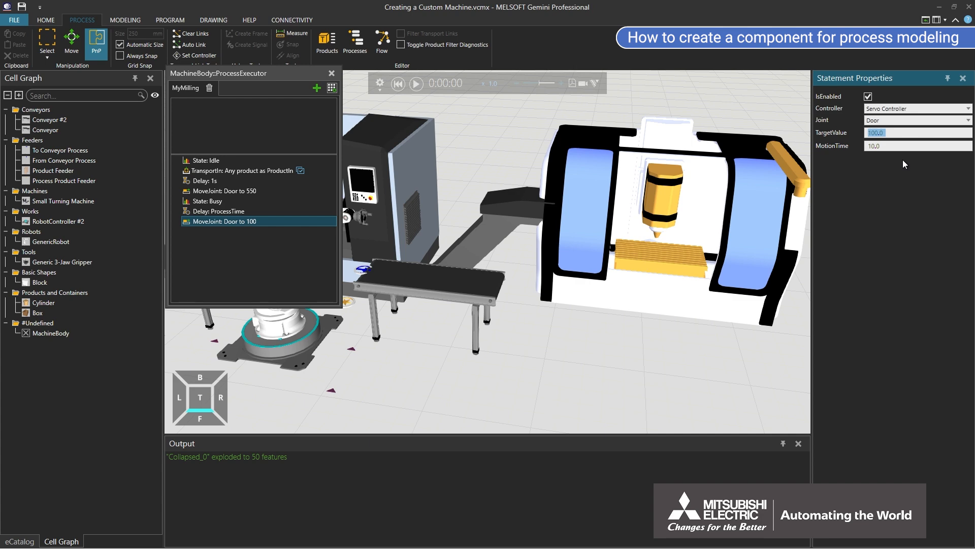
{"action": "type", "text": "0"}
{"action": "key", "text": "Tab"}
{"action": "type", "text": "1"}
Add a Set State statement using Statistics with state Blocked, followed by a Transport Out statement for ProductIn.
{"action": "left_click", "coordinate": [331, 87]}
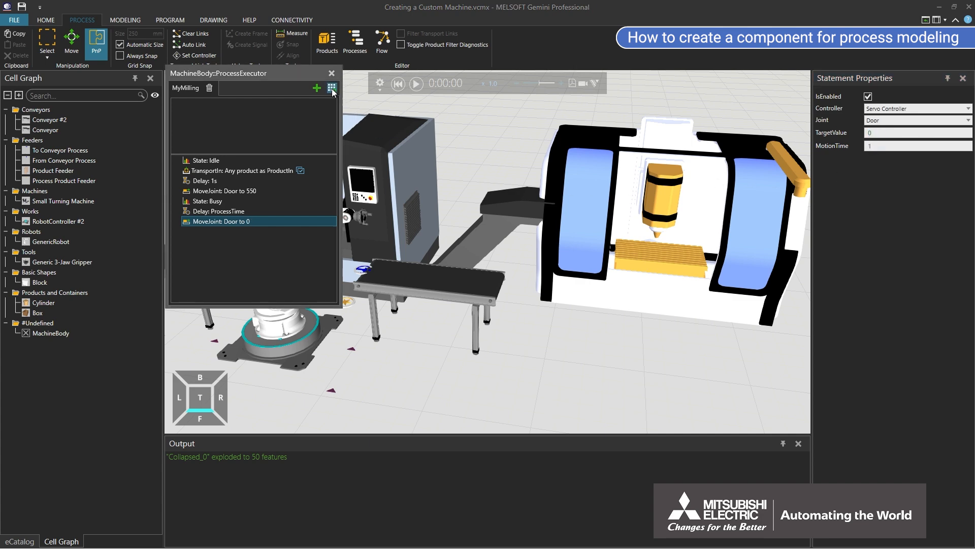
{"action": "left_click", "coordinate": [349, 498]}
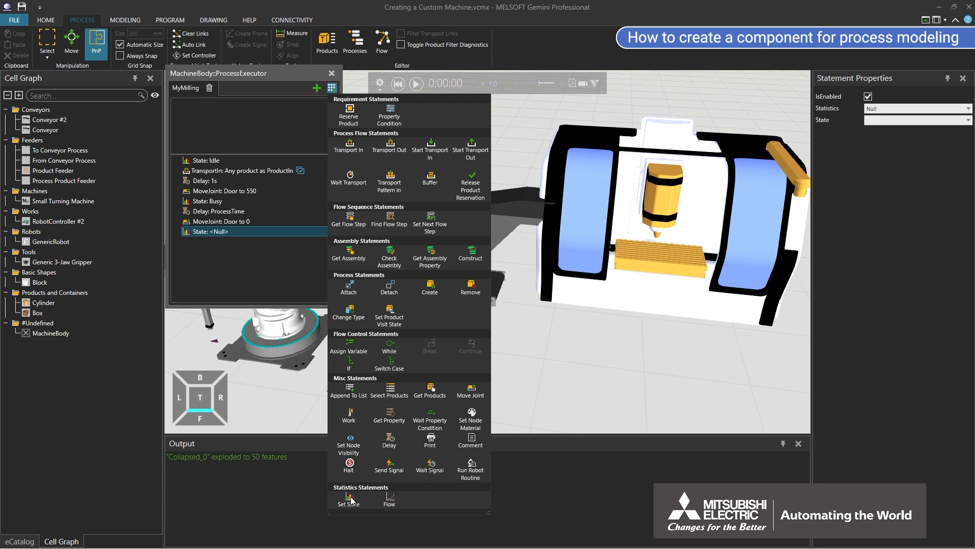
{"action": "left_click", "coordinate": [885, 108]}
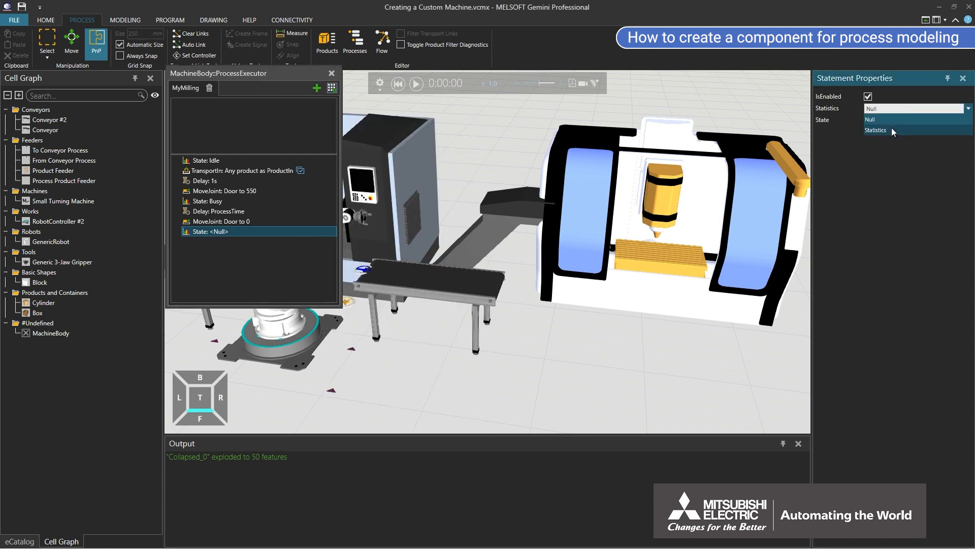
{"action": "left_click", "coordinate": [875, 130]}
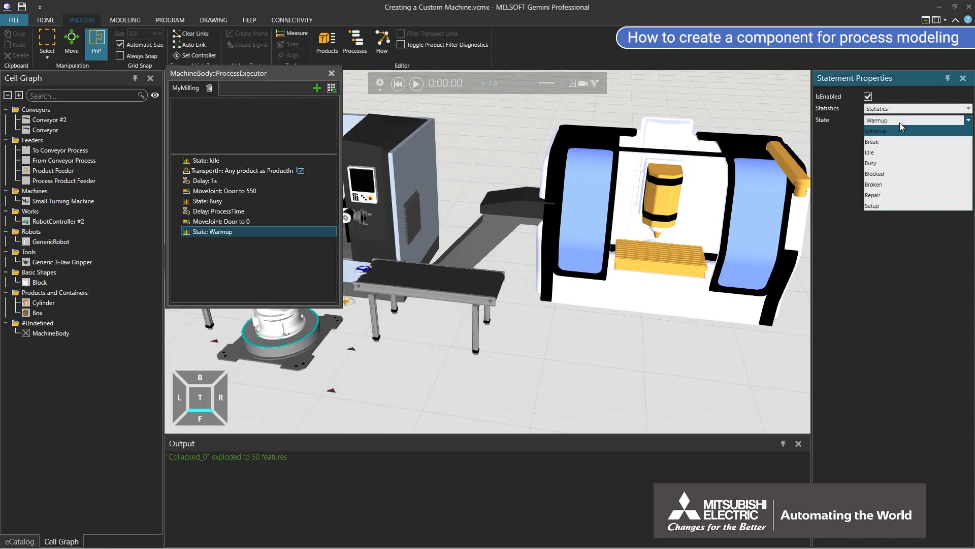
{"action": "left_click", "coordinate": [903, 174]}
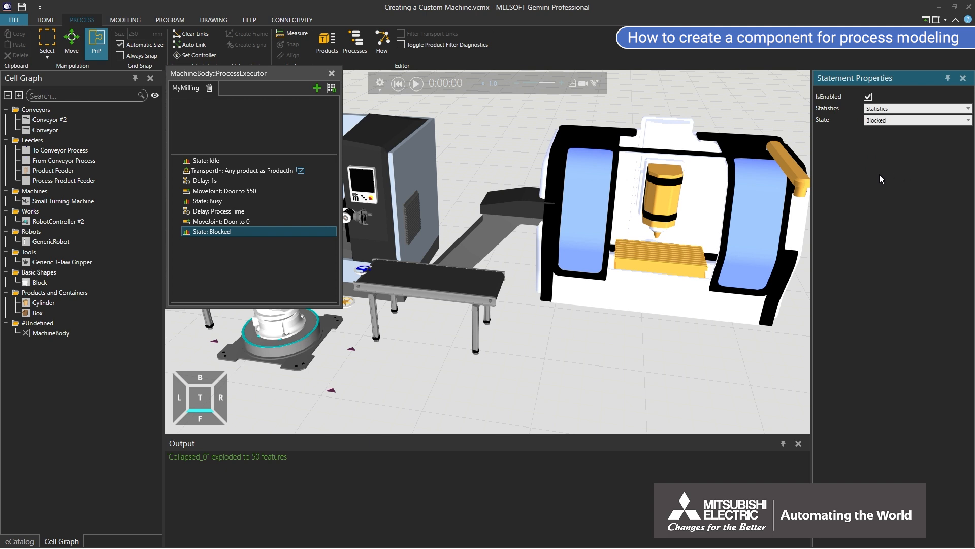
{"action": "left_click", "coordinate": [331, 88]}
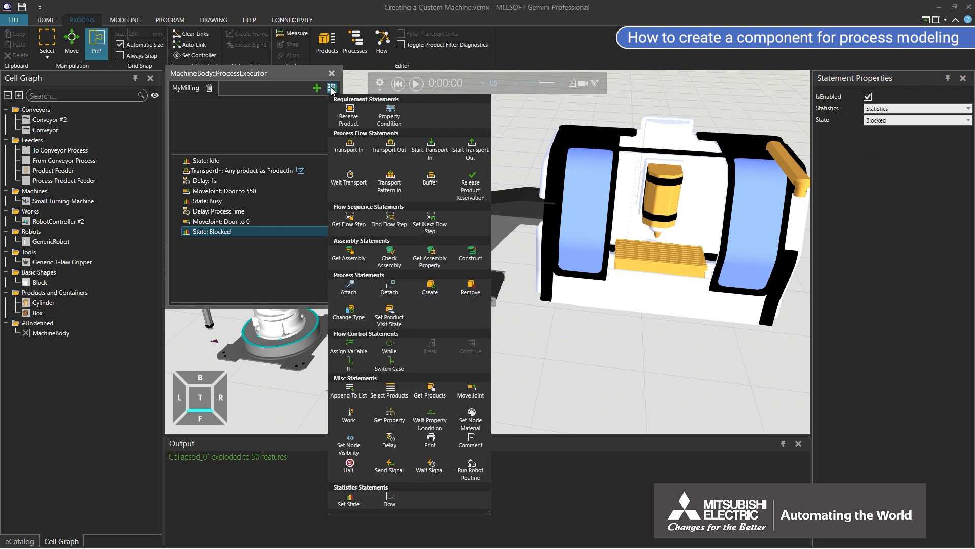
{"action": "left_click", "coordinate": [389, 148]}
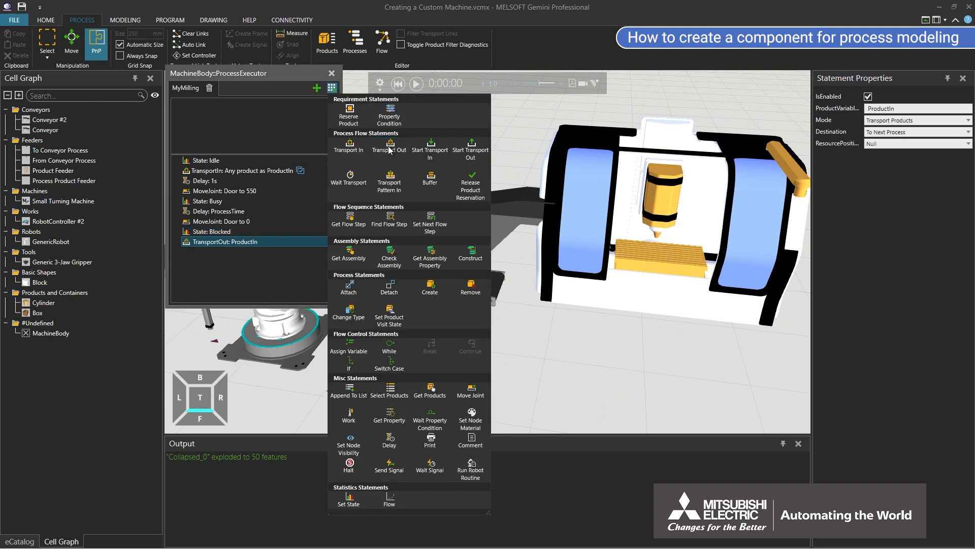
Rotate MachineBody 180° about Z and move it across the robot from the turning machine, to about X -831, Y -882.
{"action": "left_click_drag", "start_coordinate": [239, 75], "coordinate": [135, 81]}
{"action": "left_click", "coordinate": [72, 43]}
{"action": "left_click", "coordinate": [580, 186]}
{"action": "scroll", "coordinate": [464, 237], "scroll_direction": "down", "scroll_amount": 5}
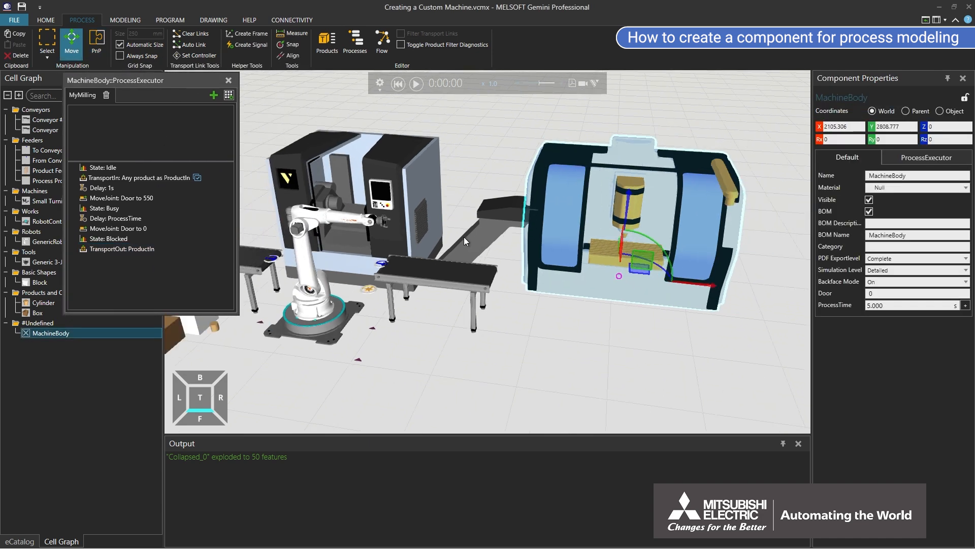
{"action": "right_click_drag", "start_coordinate": [488, 284], "coordinate": [473, 304]}
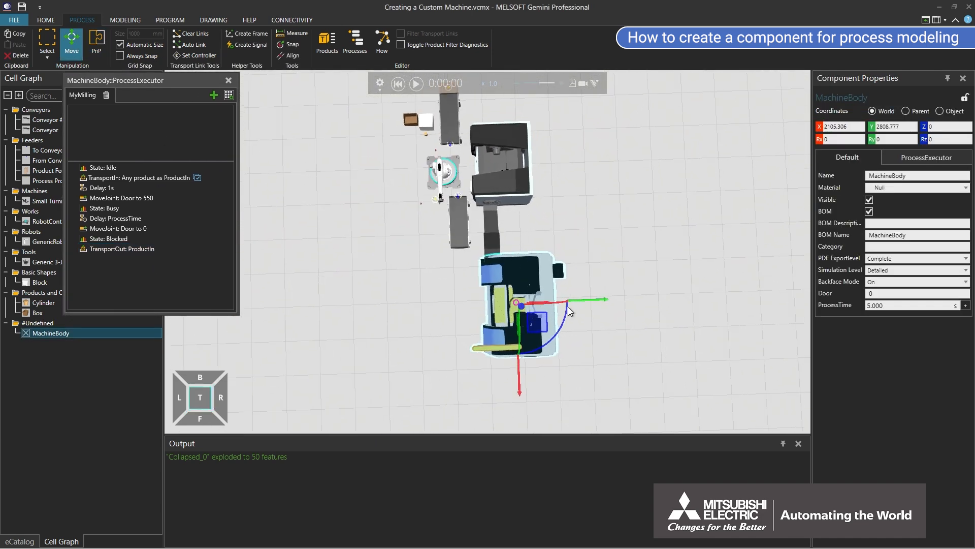
{"action": "left_click_drag", "start_coordinate": [569, 312], "coordinate": [446, 294]}
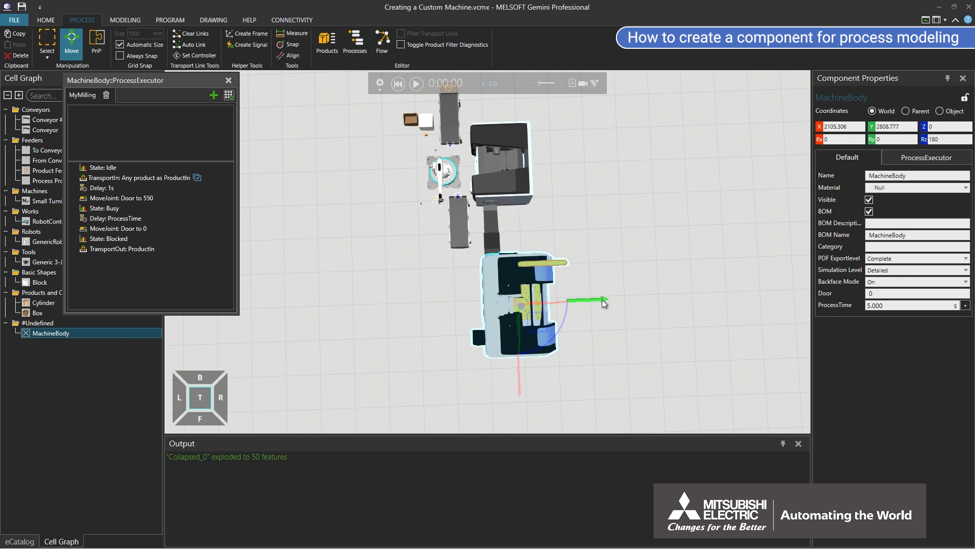
{"action": "left_click_drag", "start_coordinate": [602, 300], "coordinate": [474, 298]}
{"action": "left_click_drag", "start_coordinate": [399, 379], "coordinate": [399, 270]}
{"action": "scroll", "coordinate": [437, 169], "scroll_direction": "up", "scroll_amount": 2}
{"action": "right_click_drag", "start_coordinate": [439, 176], "coordinate": [480, 219]}
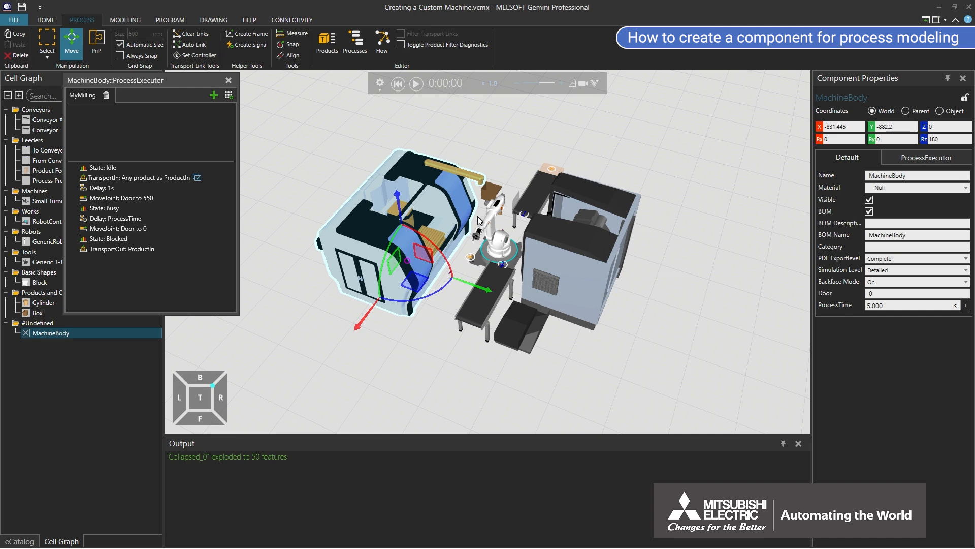
Delete the ToConveyor step from Flow Group #1 and remove the transport link from the turning machine to the outgoing conveyor.
{"action": "left_click", "coordinate": [382, 44]}
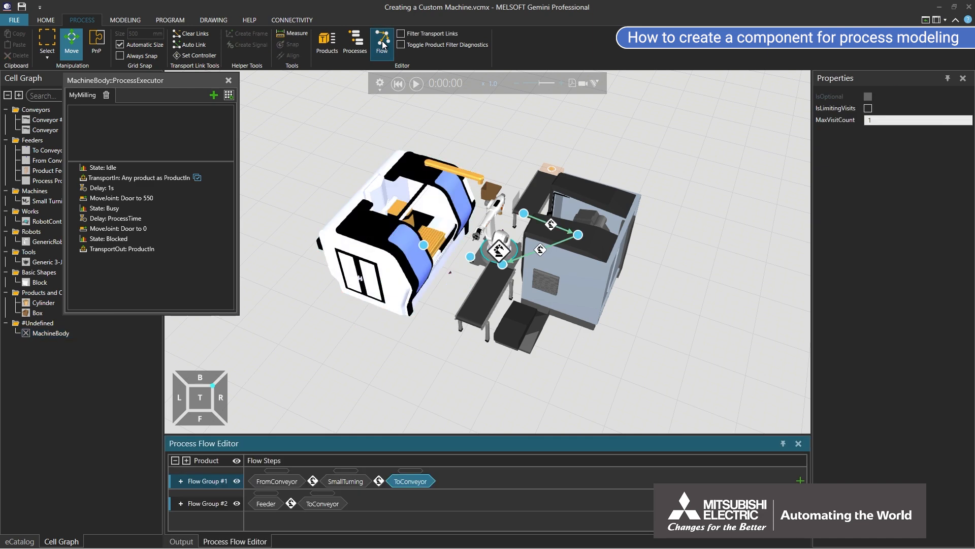
{"action": "right_click_drag", "start_coordinate": [459, 269], "coordinate": [460, 276]}
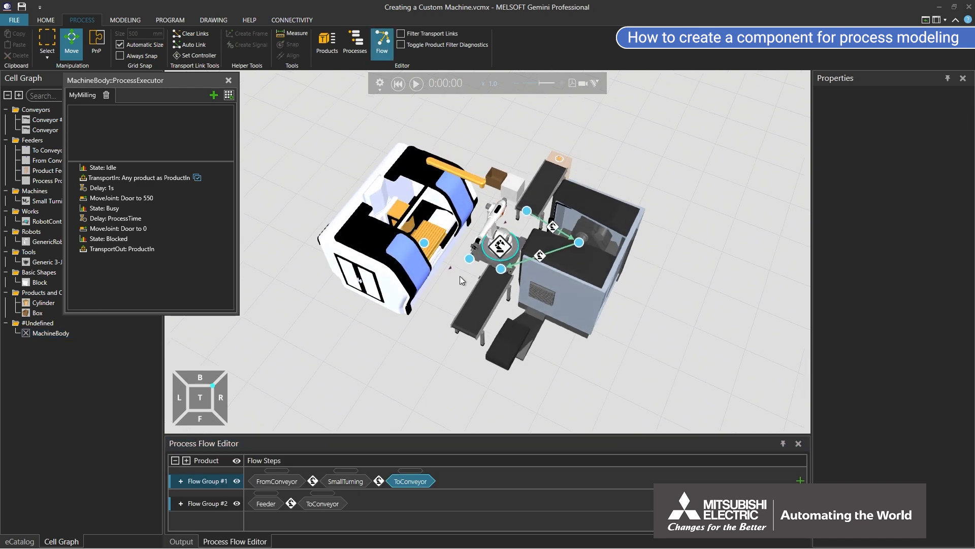
{"action": "right_click", "coordinate": [414, 481]}
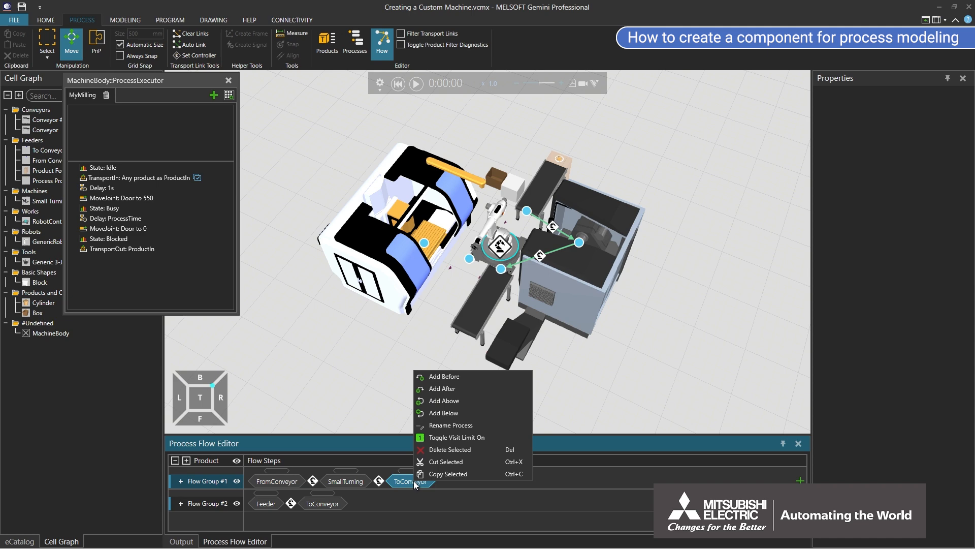
{"action": "left_click", "coordinate": [437, 449]}
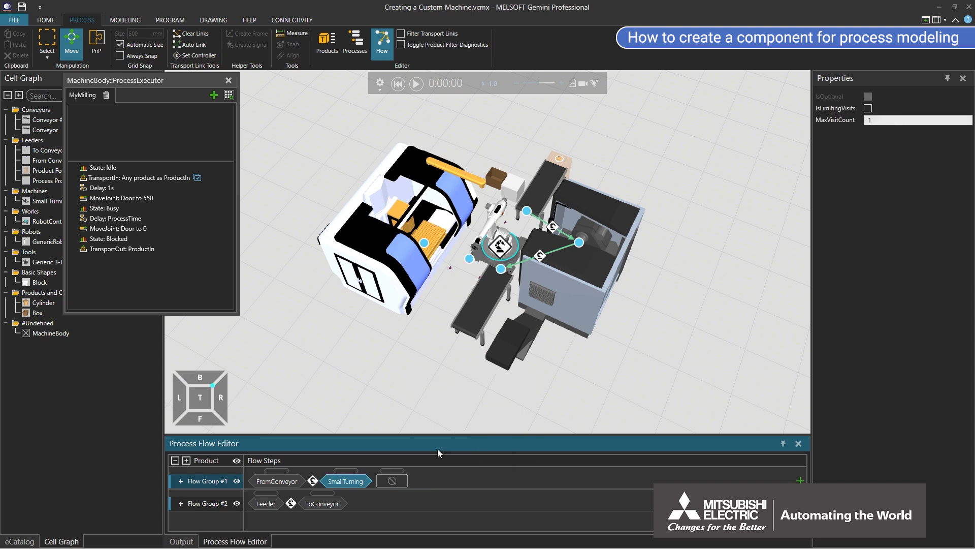
{"action": "left_click", "coordinate": [540, 257]}
{"action": "right_click", "coordinate": [540, 258]}
{"action": "left_click", "coordinate": [551, 301]}
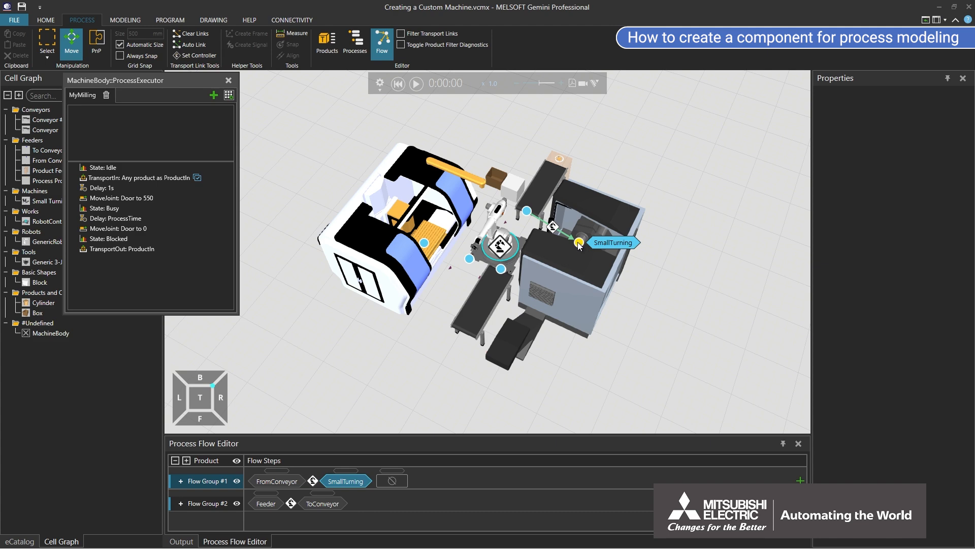
Extend Flow Group #1 after SmallTurning with the MyMilling process and a ToConveyor step, linking them in the layout.
{"action": "left_click_drag", "start_coordinate": [579, 245], "coordinate": [380, 478]}
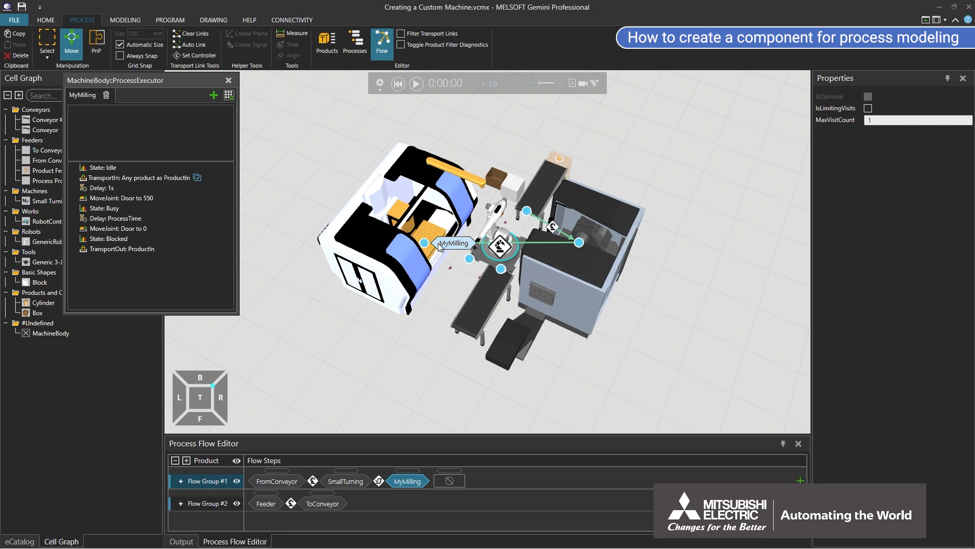
{"action": "left_click_drag", "start_coordinate": [438, 242], "coordinate": [450, 480]}
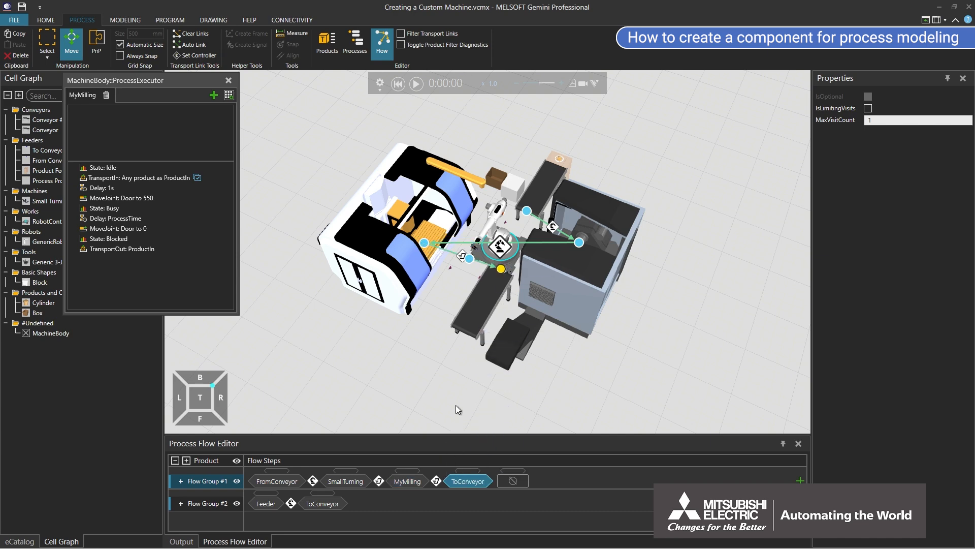
Change the transport controller of the SmallTurning–MyMilling and MyMilling–ToConveyor links to the robot's controller.
{"action": "mouse_move", "coordinate": [458, 287]}
{"action": "right_mouse_down"}
{"action": "mouse_move", "coordinate": [447, 301]}
{"action": "mouse_move", "coordinate": [458, 278]}
{"action": "right_mouse_up"}
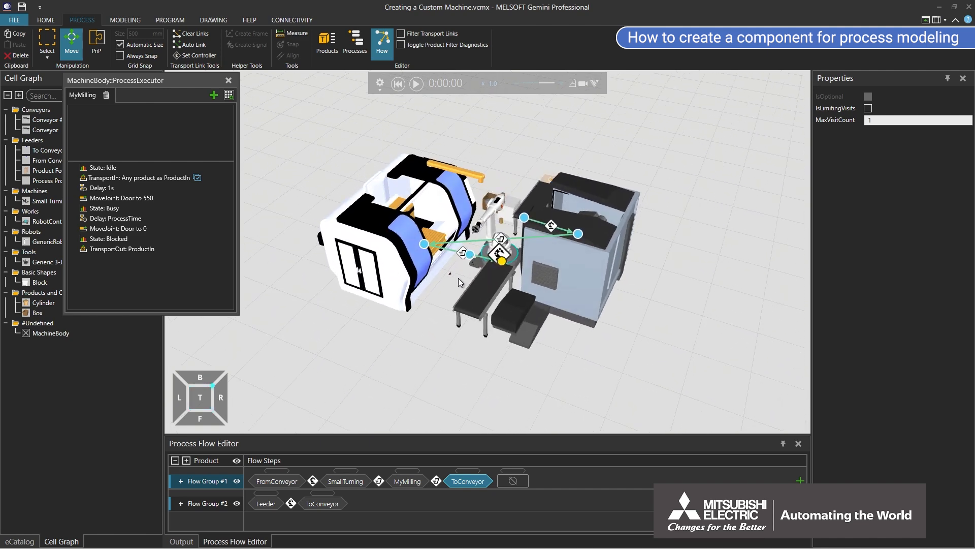
{"action": "left_click", "coordinate": [462, 254]}
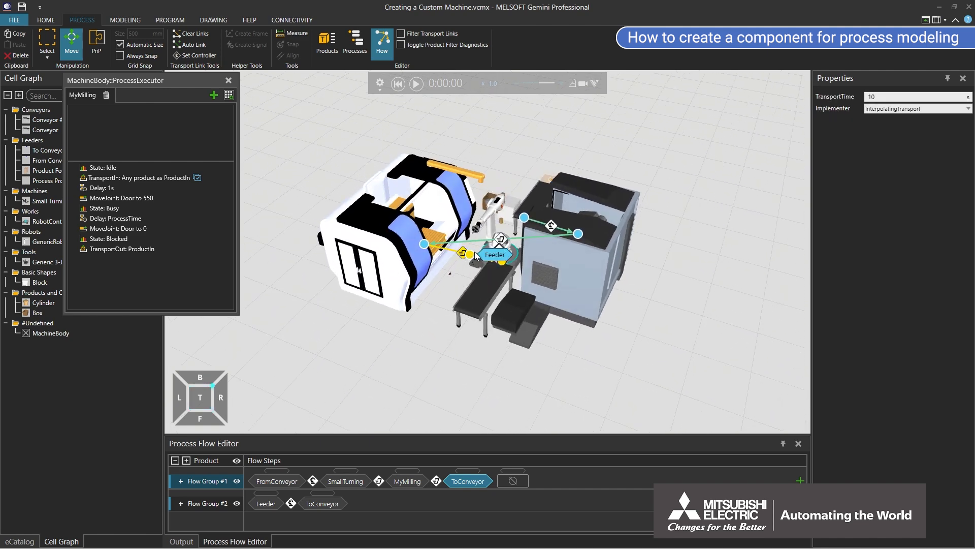
{"action": "left_click", "coordinate": [501, 239], "text": "ctrl"}
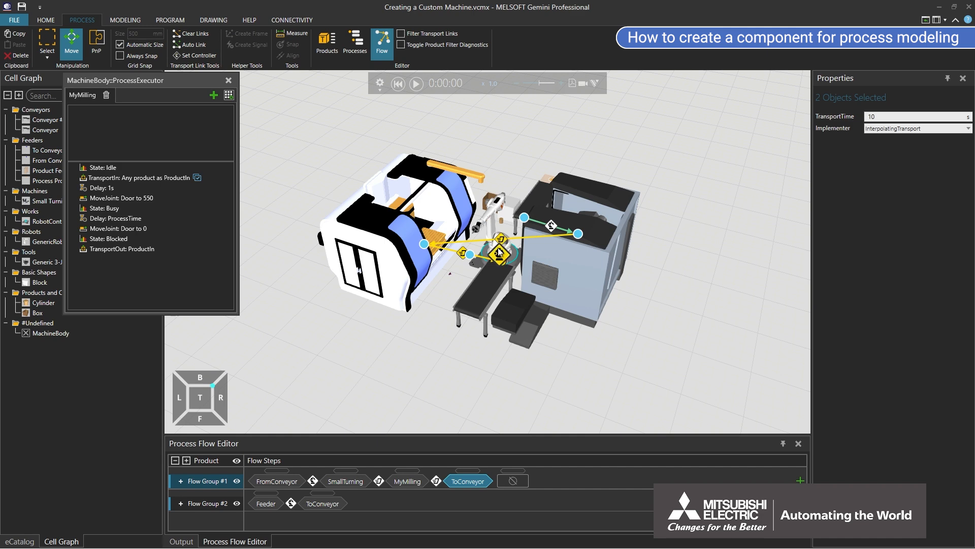
{"action": "right_click", "coordinate": [525, 243]}
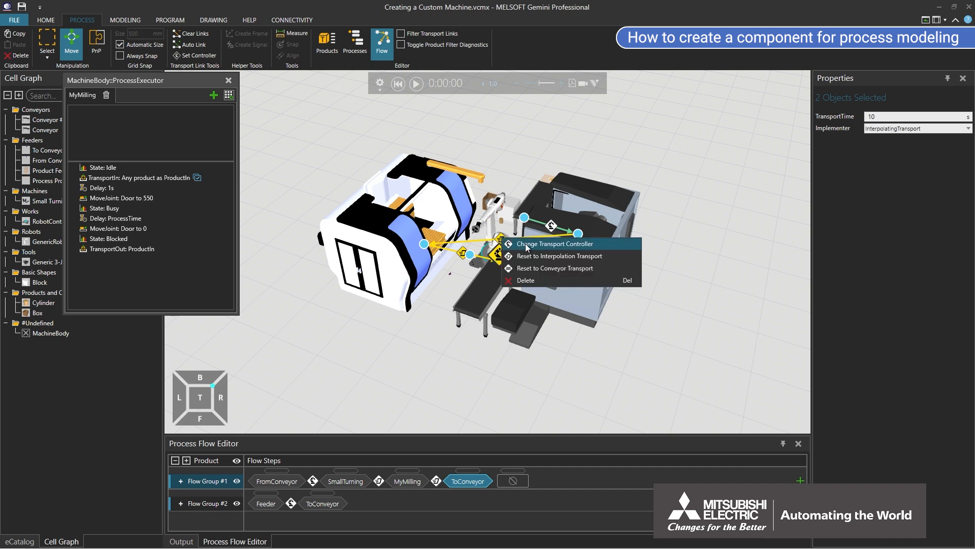
{"action": "left_click", "coordinate": [526, 244]}
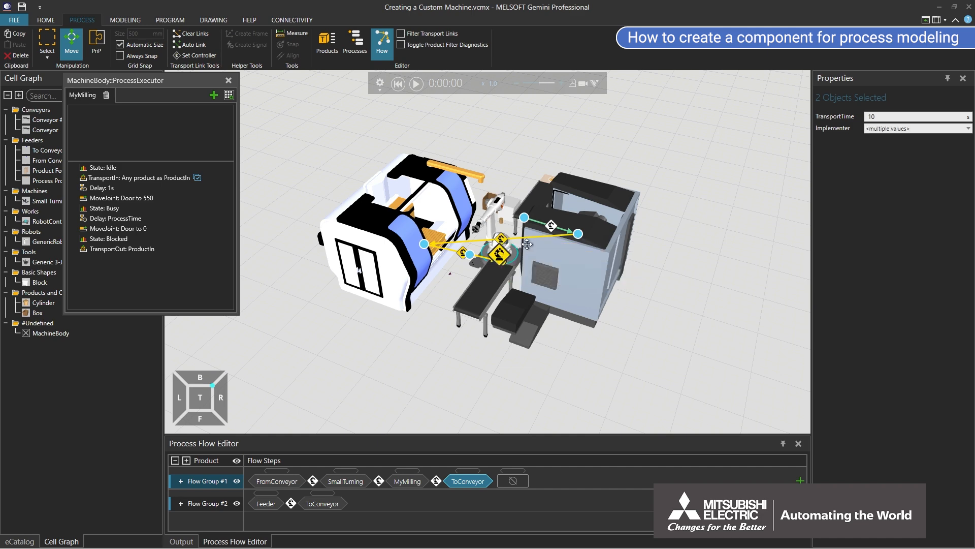
Run the simulation to check the Flow Group #1 process flow through the custom machine.
{"action": "right_click_drag", "start_coordinate": [526, 245], "coordinate": [527, 259]}
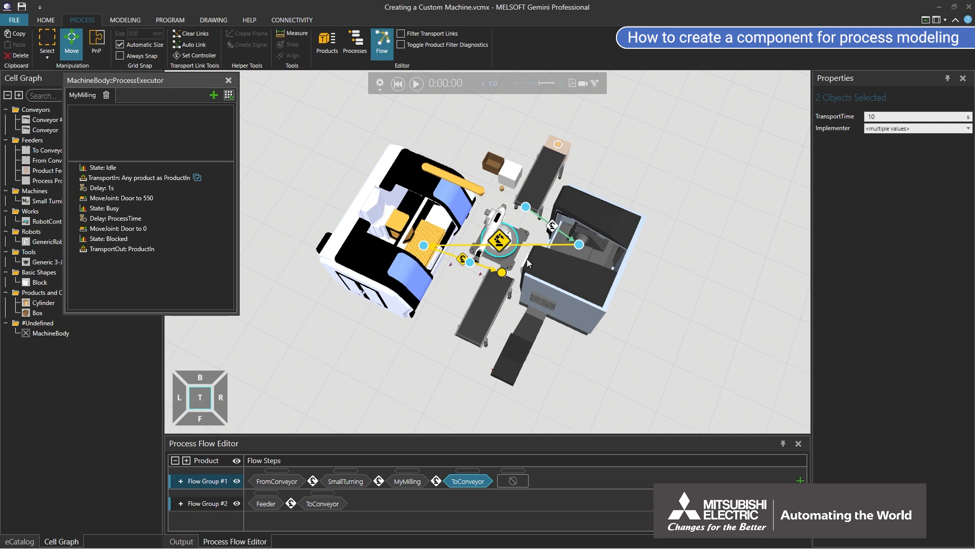
{"action": "left_click", "coordinate": [416, 84]}
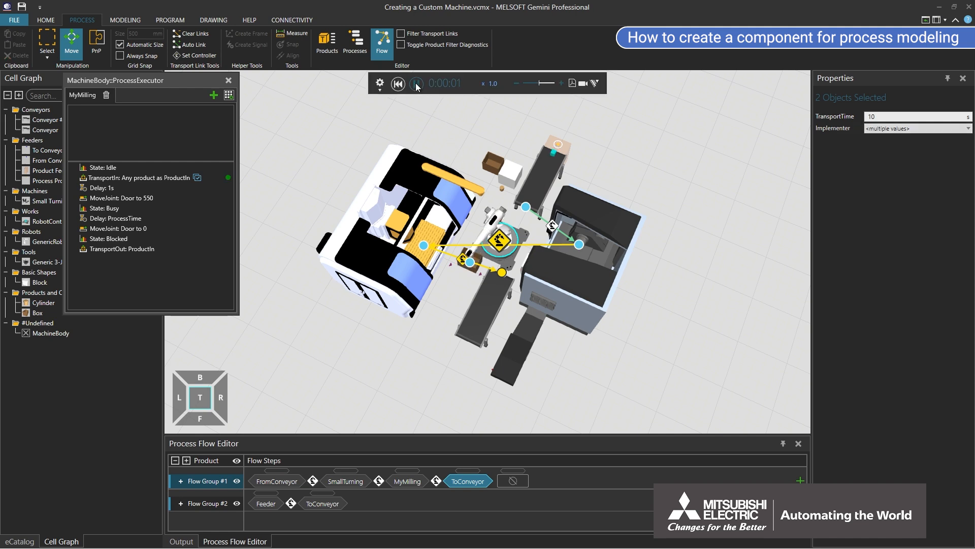